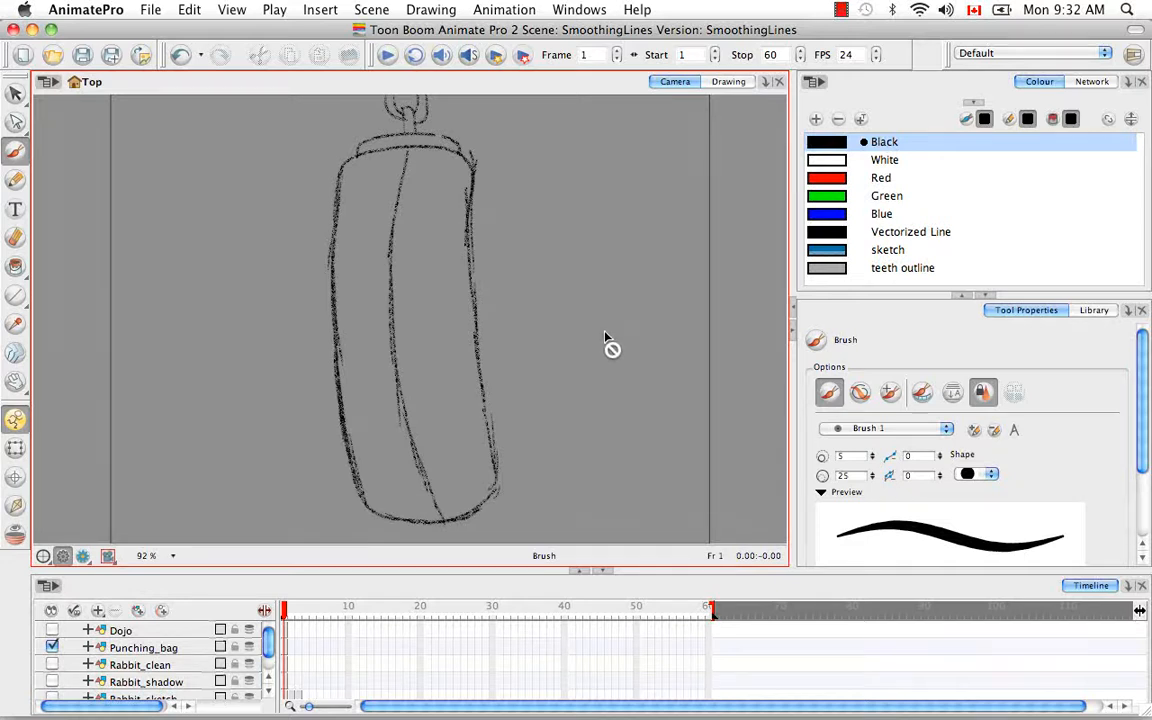
Step: Add a new drawing layer above Dojo and name it Punchingbag_clean
click(139, 612)
double_click(135, 630)
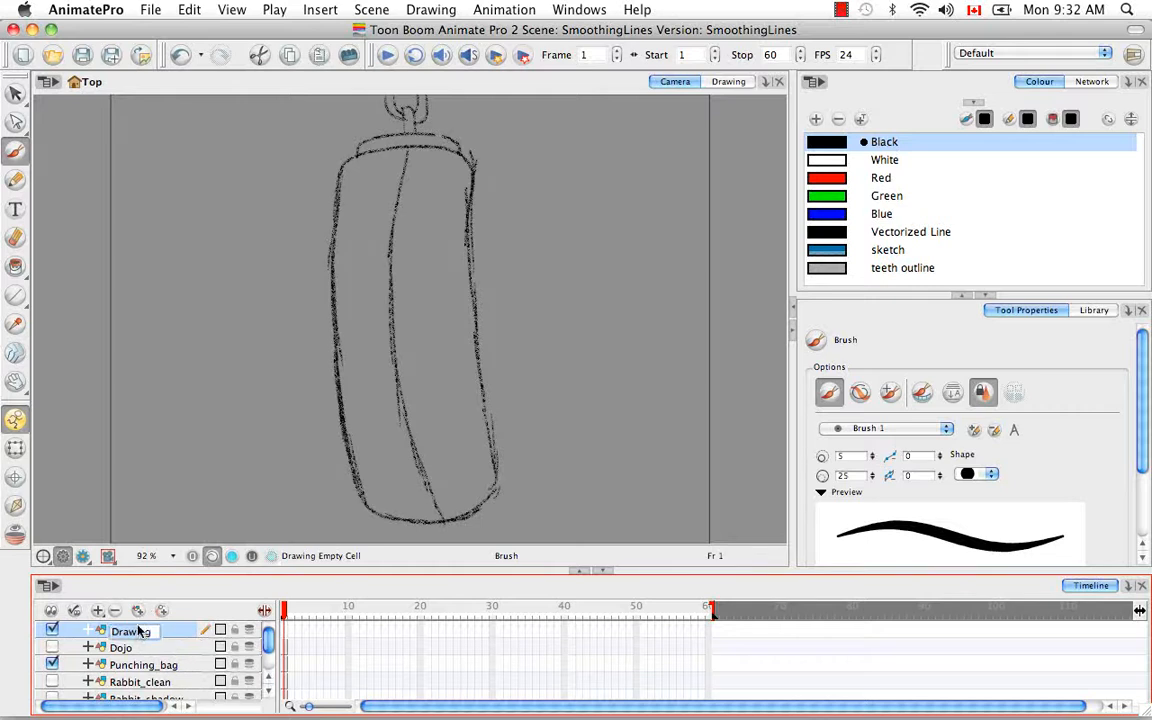
key(BackSpace)
key(BackSpace)
key(BackSpace)
key(BackSpace)
key(BackSpace)
text(Punchi_bag_clean)
key(Return)
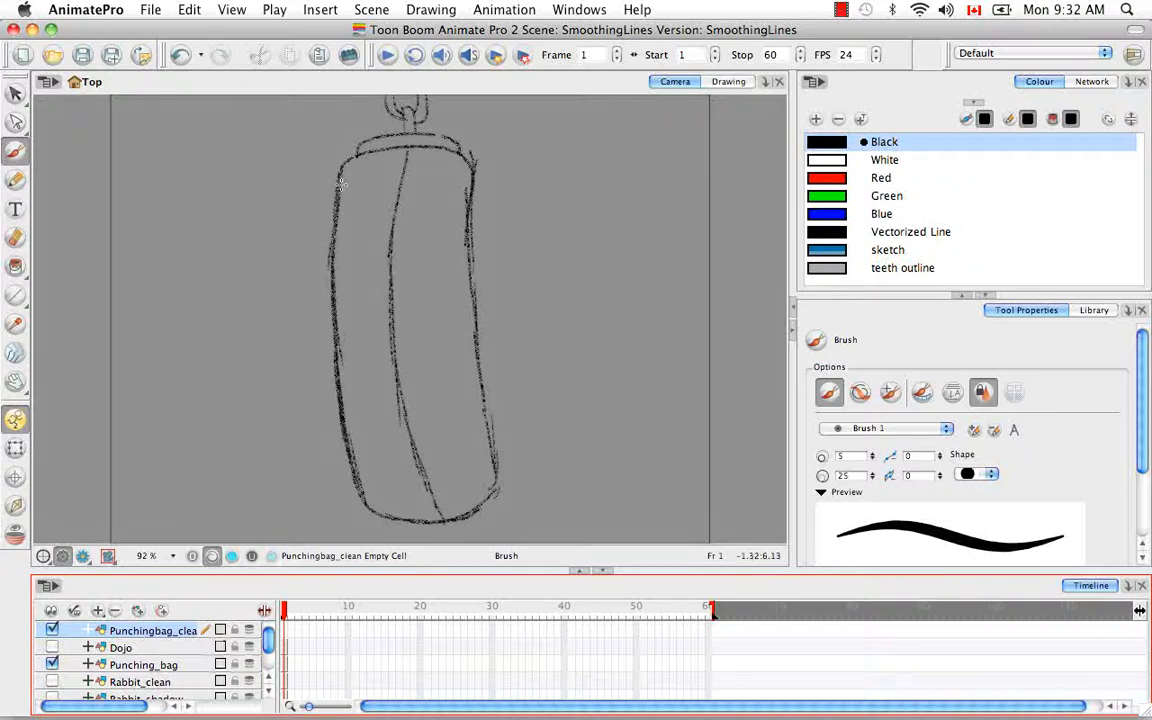
Step: Trace the punching bag's outer contour over the rough sketch with the black brush on the Punchingbag_clean layer
drag(494, 260, 440, 423)
scroll(408, 376, up, 1)
scroll(408, 376, up, 2)
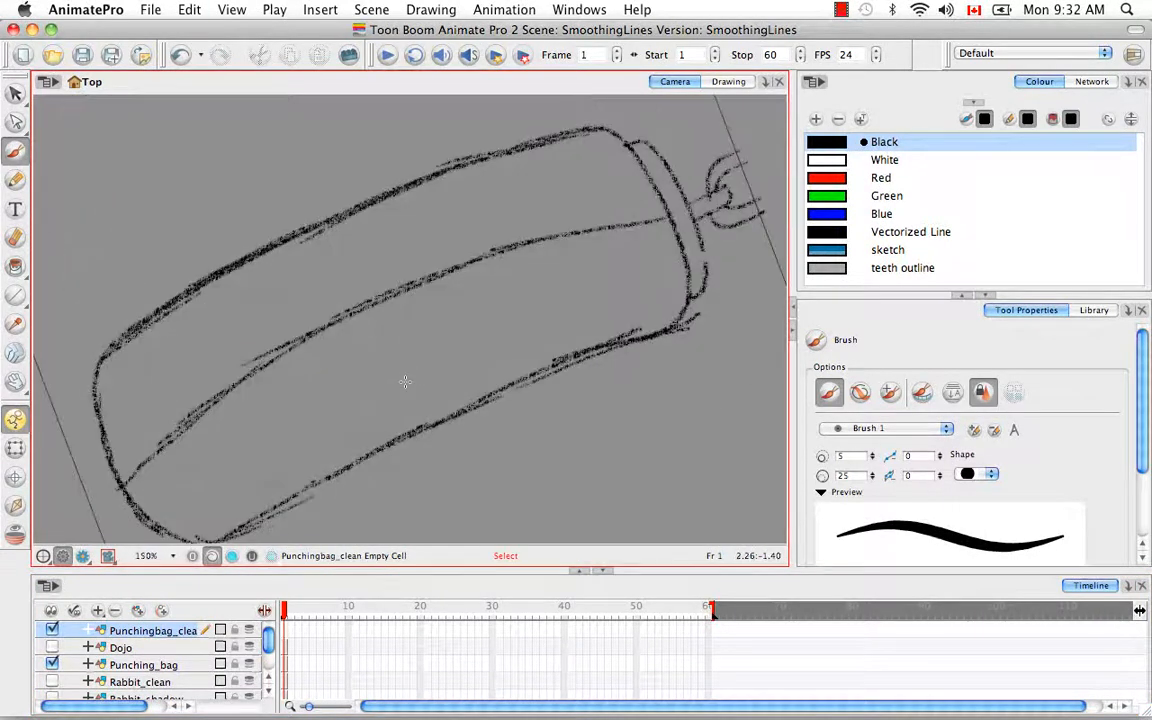
drag(176, 340, 206, 360)
mouse_move(152, 507)
mouse_down()
mouse_move(125, 405)
mouse_move(145, 368)
mouse_move(265, 285)
mouse_move(505, 178)
mouse_move(622, 150)
mouse_move(663, 170)
mouse_up()
drag(588, 278, 352, 129)
mouse_move(278, 122)
mouse_down()
mouse_move(332, 375)
mouse_move(290, 340)
mouse_move(435, 265)
mouse_move(472, 278)
mouse_up()
drag(571, 337, 265, 404)
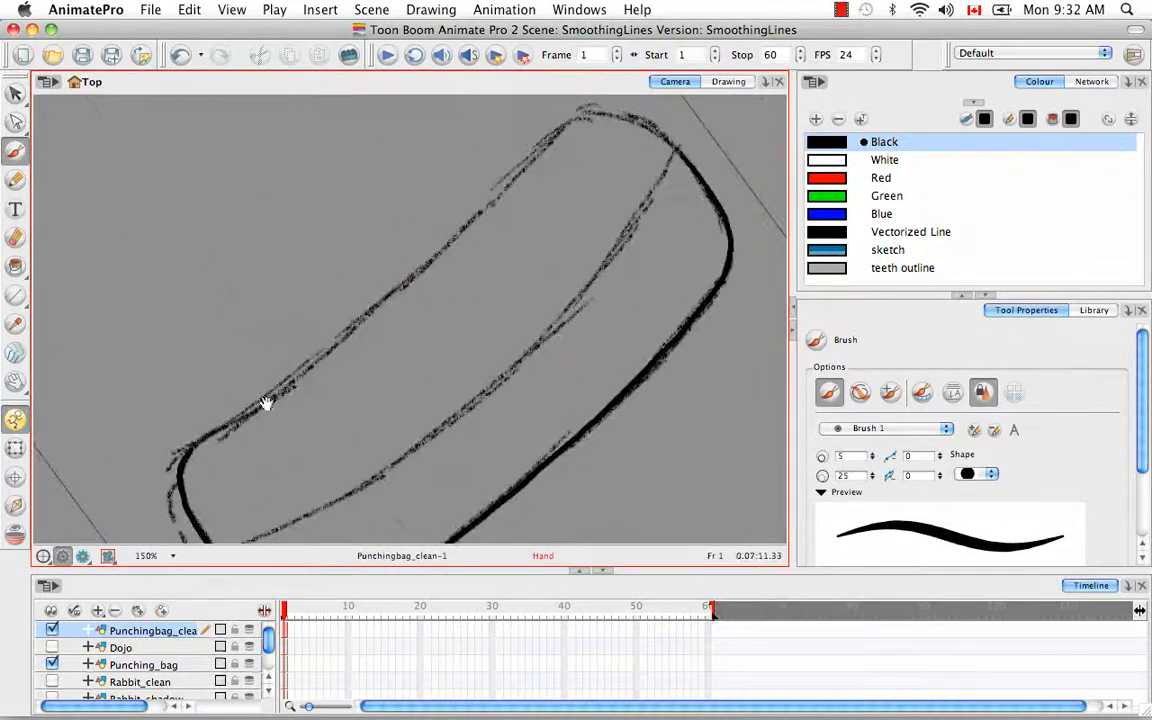
mouse_move(188, 454)
mouse_down()
mouse_move(368, 313)
mouse_move(560, 127)
mouse_move(615, 122)
mouse_move(648, 162)
mouse_move(384, 98)
mouse_move(363, 182)
mouse_move(451, 467)
mouse_move(382, 382)
mouse_move(400, 326)
mouse_move(489, 280)
mouse_up()
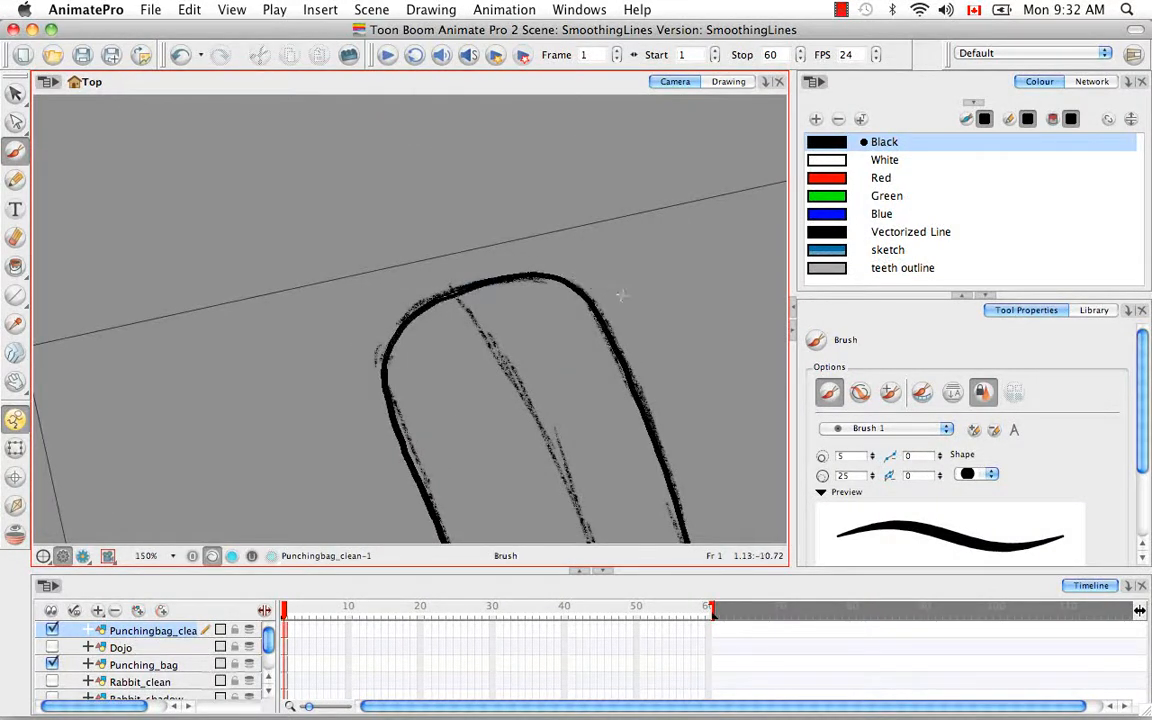
Step: Trace the curved centre seam along the full length of the bag with the brush
mouse_move(606, 255)
mouse_down()
mouse_move(375, 150)
mouse_move(318, 176)
mouse_up()
drag(489, 221, 342, 425)
drag(566, 275, 581, 306)
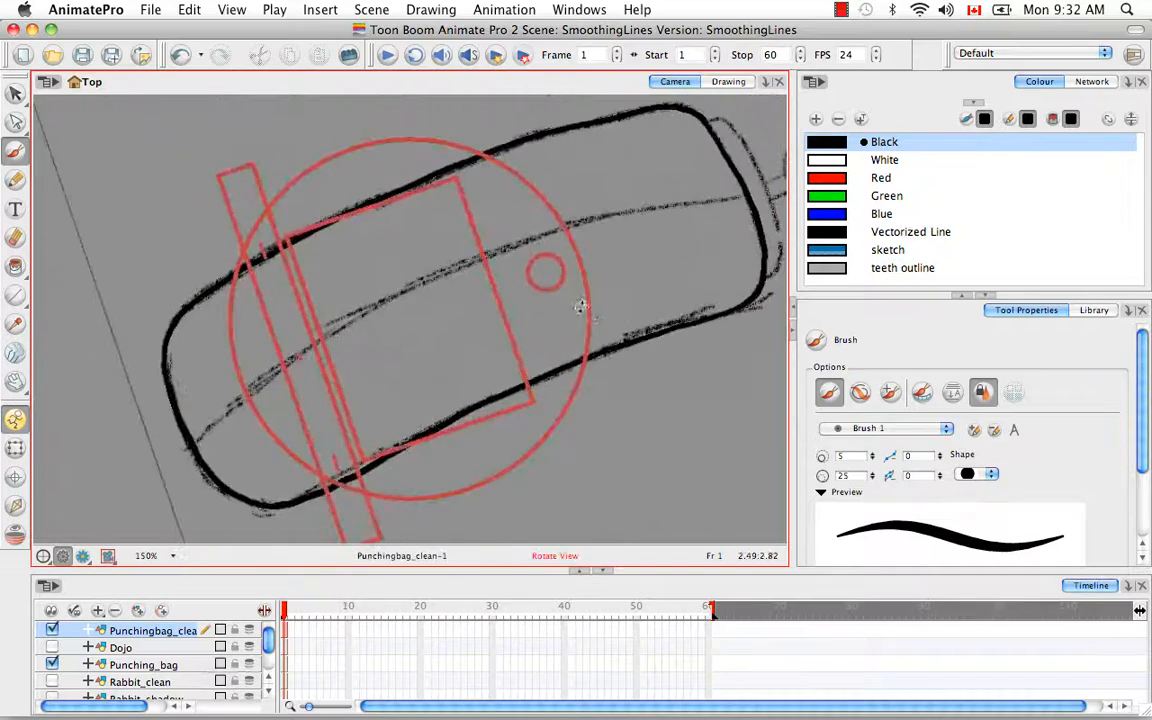
mouse_move(198, 435)
mouse_down()
mouse_move(402, 291)
mouse_move(512, 244)
mouse_move(745, 188)
mouse_up()
Step: Trace the rounded cap band above the top edge of the bag with the brush
drag(652, 255, 437, 168)
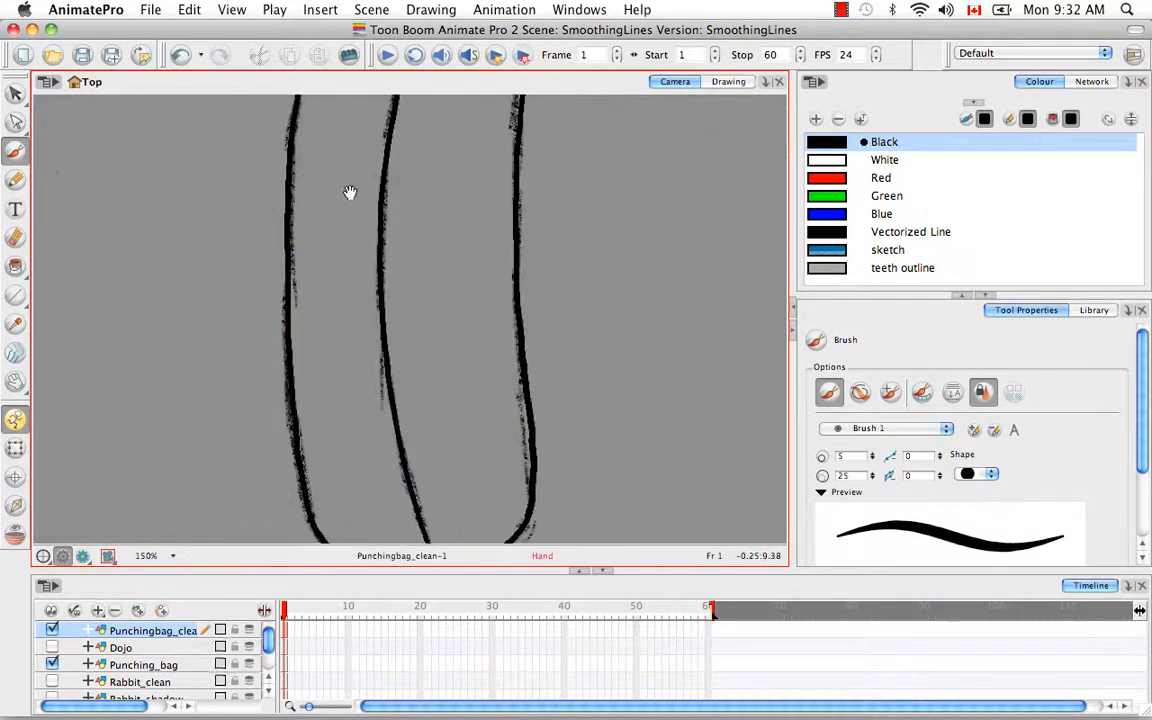
drag(352, 193, 391, 475)
drag(571, 262, 562, 240)
key(super+equal)
key(super+equal)
key(super+equal)
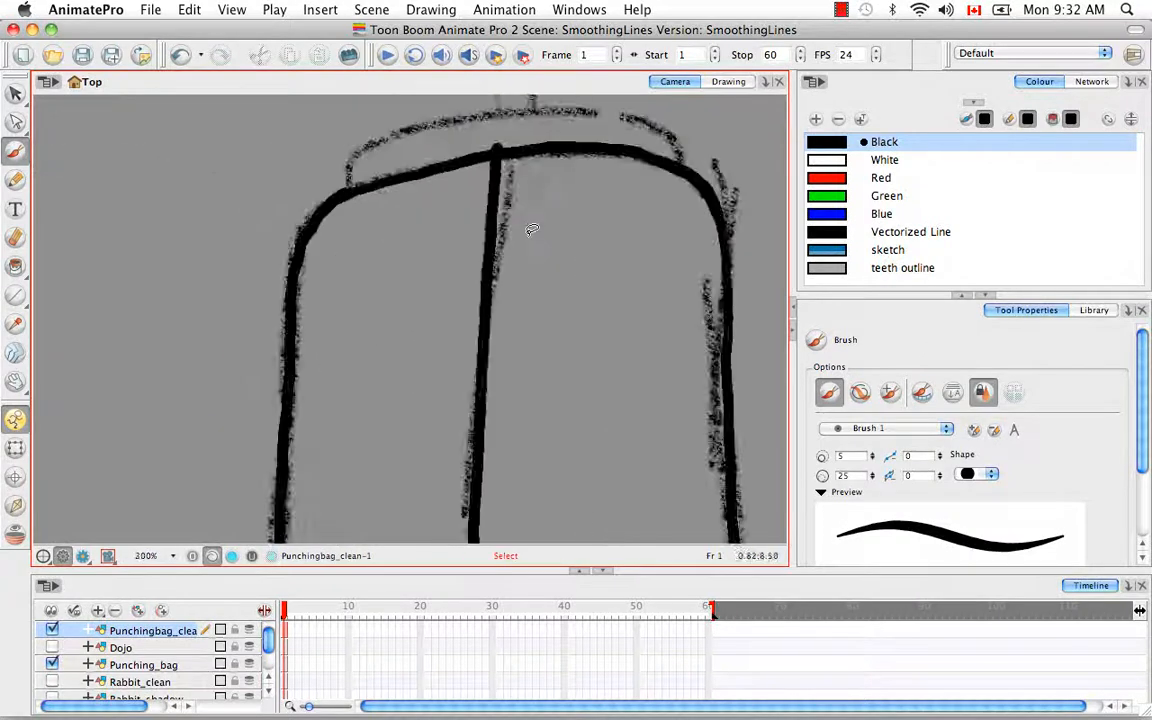
drag(436, 268, 382, 478)
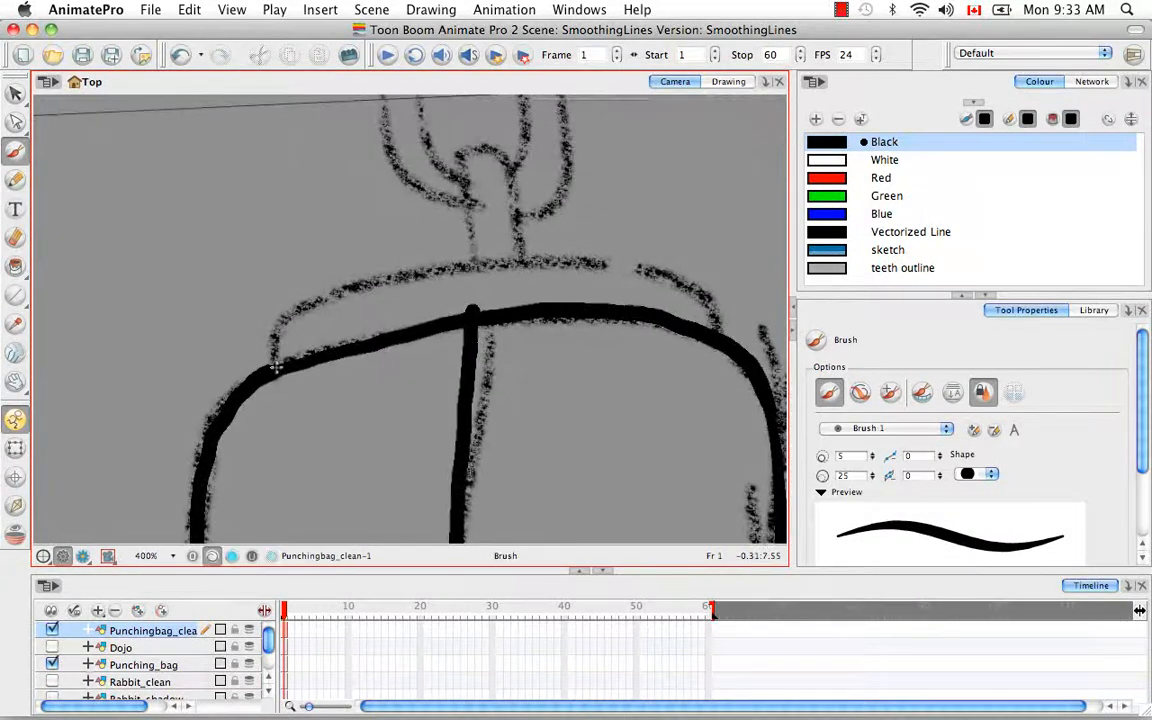
mouse_move(276, 368)
mouse_down()
mouse_move(279, 322)
mouse_move(339, 291)
mouse_move(544, 260)
mouse_move(692, 279)
mouse_move(707, 302)
mouse_move(713, 336)
mouse_up()
Step: Trace the narrow loop above the cap band and the inner and outer lines of the chain link attached to it
drag(507, 314, 473, 478)
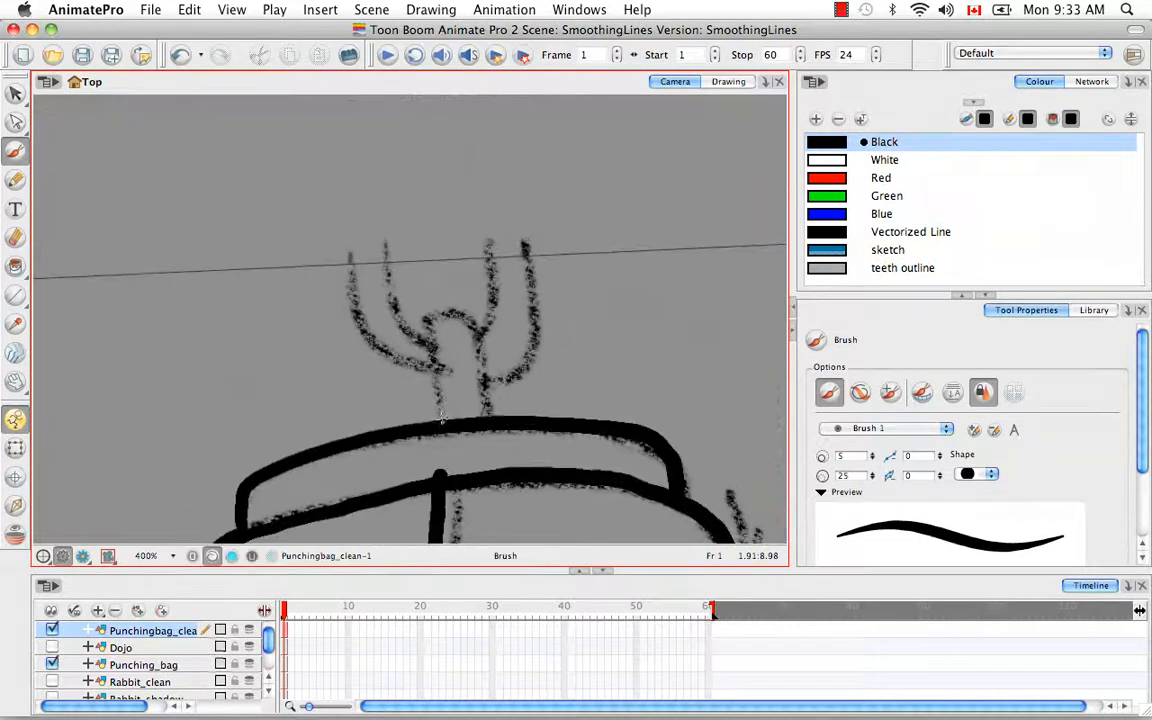
mouse_move(441, 418)
mouse_down()
mouse_move(429, 323)
mouse_move(467, 313)
mouse_move(494, 415)
mouse_up()
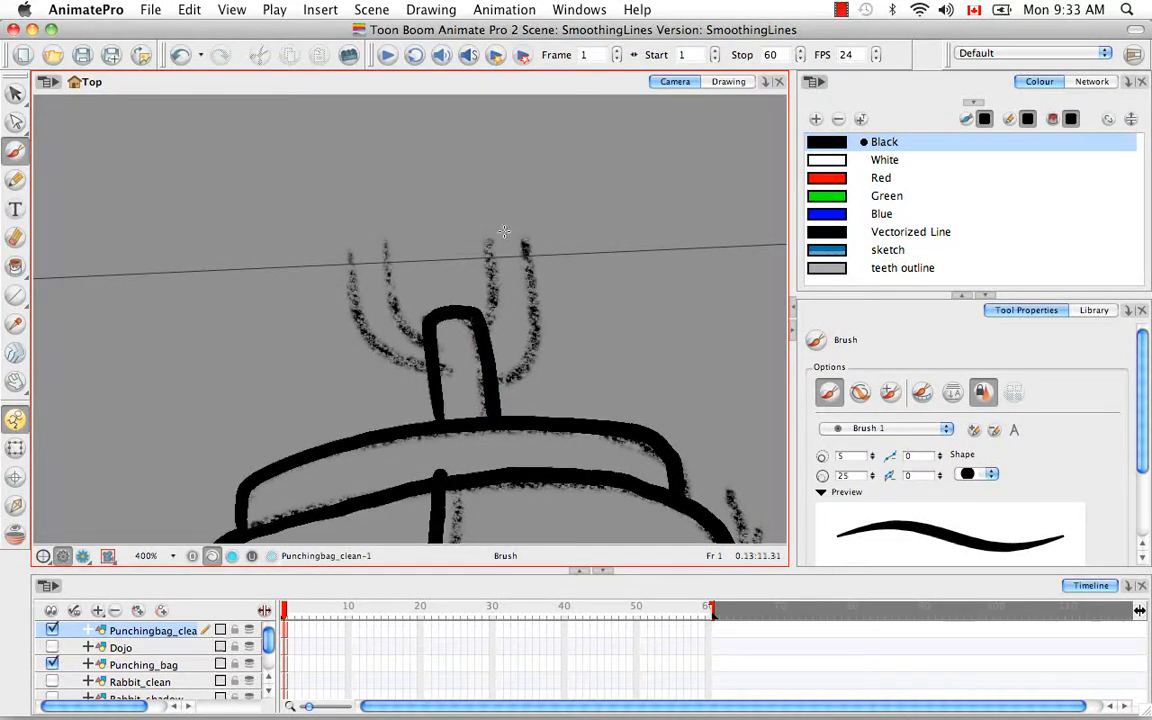
mouse_move(504, 232)
mouse_down()
mouse_move(575, 418)
mouse_move(498, 460)
mouse_move(411, 265)
mouse_move(412, 323)
mouse_up()
mouse_move(389, 232)
mouse_down()
mouse_move(370, 281)
mouse_move(387, 363)
mouse_move(404, 382)
mouse_up()
mouse_move(545, 258)
mouse_down()
mouse_move(257, 262)
mouse_move(264, 364)
mouse_up()
mouse_move(327, 314)
mouse_down()
mouse_move(364, 412)
mouse_move(355, 394)
mouse_move(384, 370)
mouse_up()
mouse_move(303, 418)
mouse_down()
mouse_move(340, 346)
mouse_move(368, 322)
mouse_move(398, 318)
mouse_up()
drag(532, 396, 252, 310)
drag(432, 381, 386, 249)
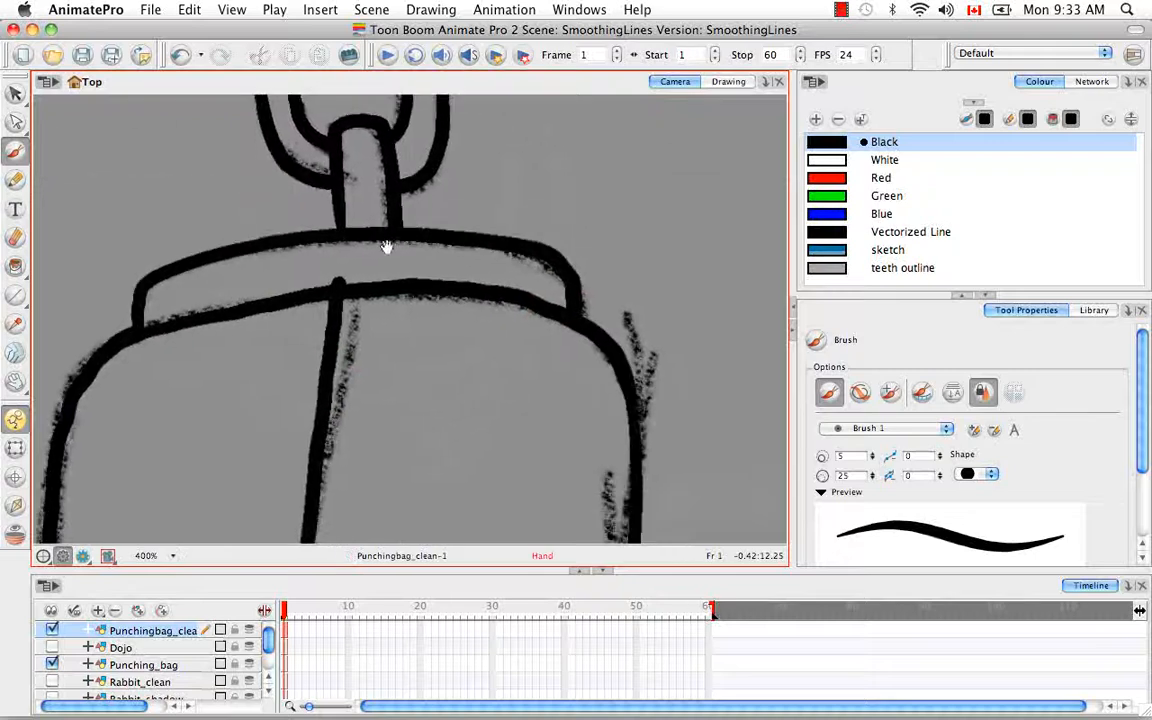
Step: Select the centre seam stroke and shorten it slightly from its top end to fit the bag's upper outline
click(16, 94)
click(50, 96)
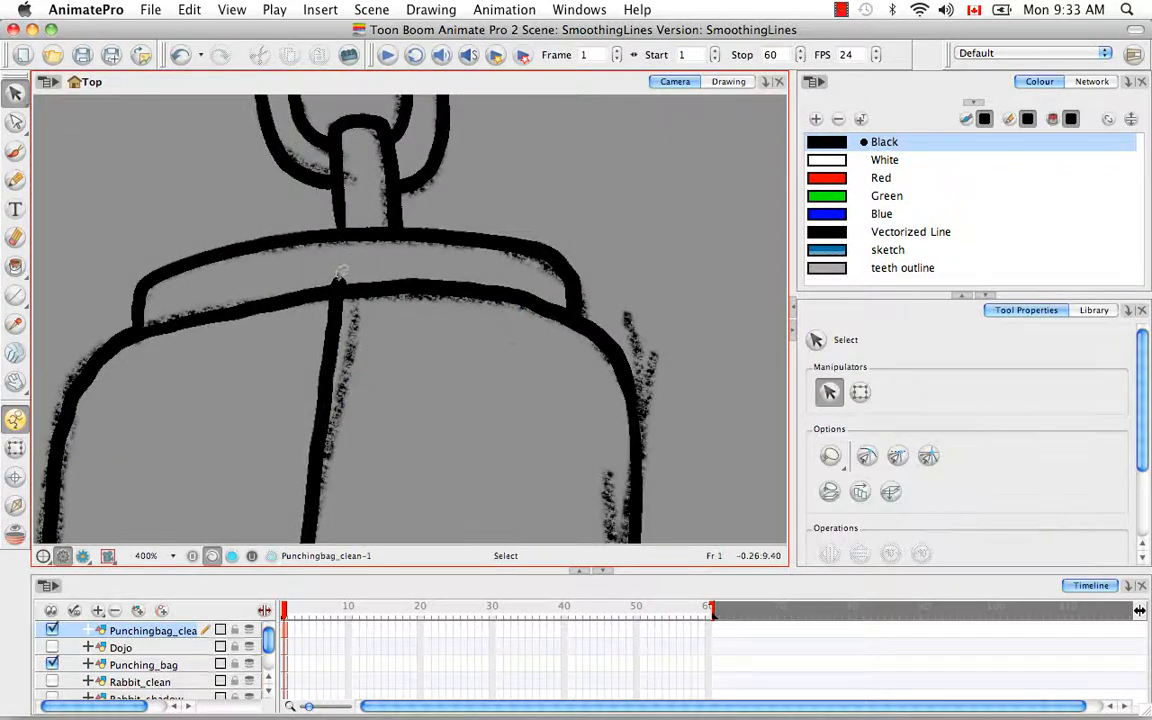
click(339, 283)
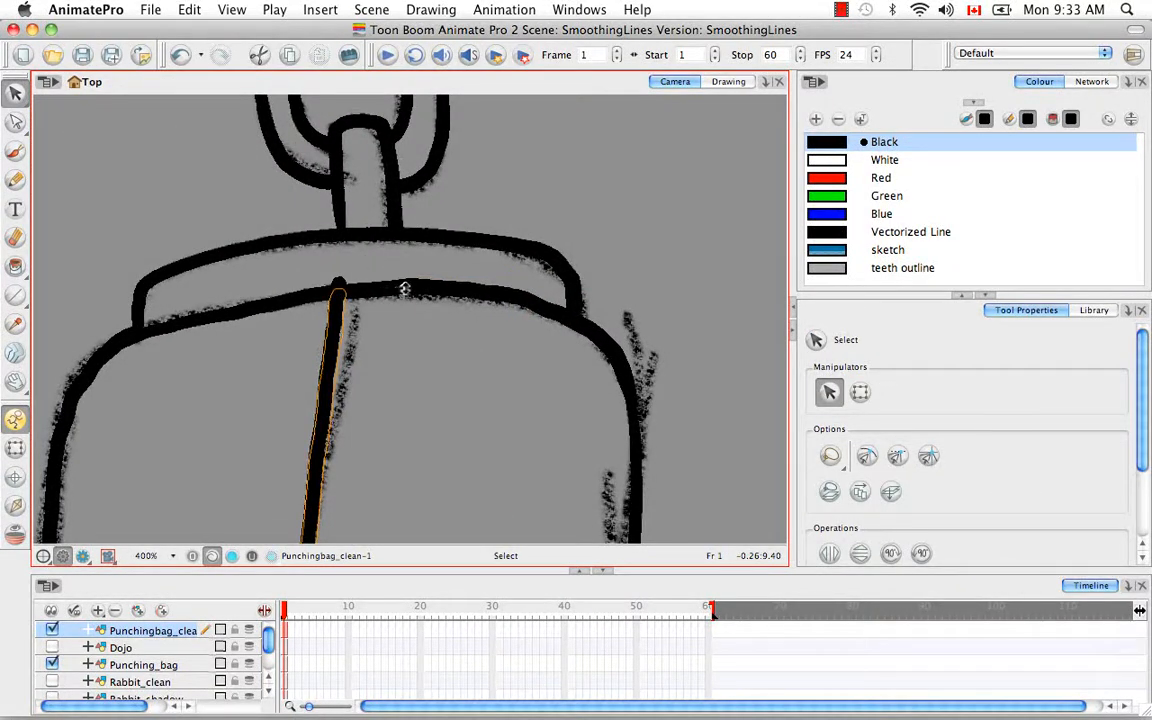
drag(404, 289, 404, 290)
click(405, 325)
key(shift+m)
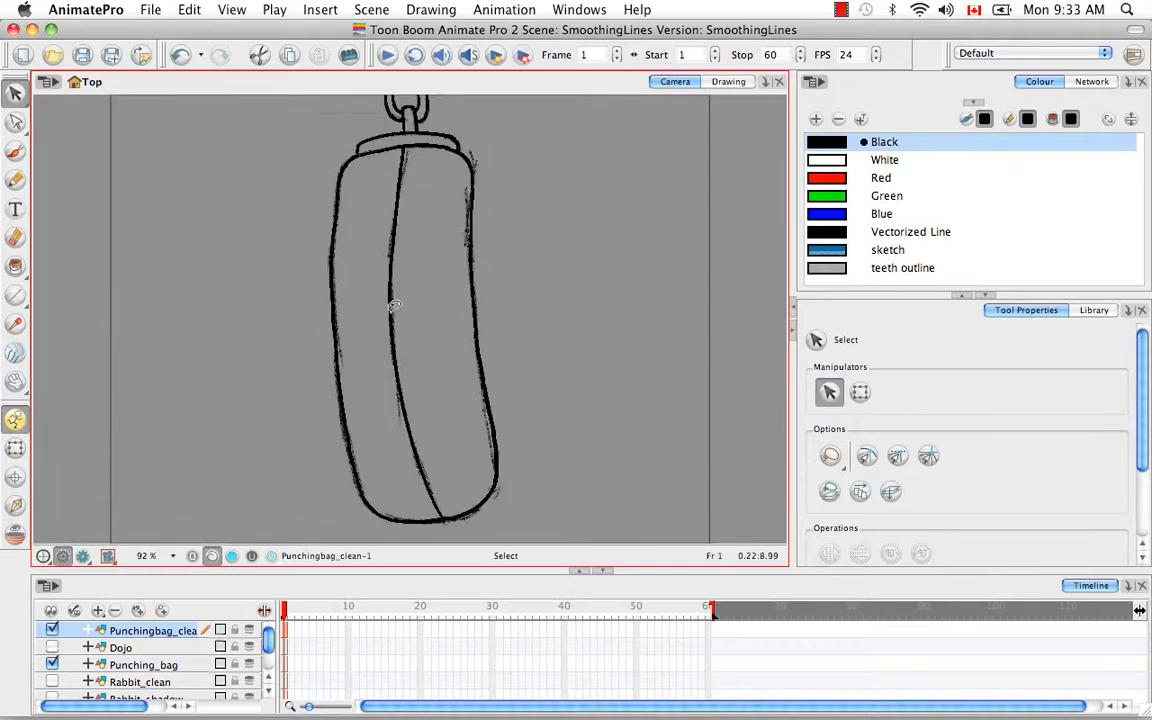
Step: Hide the rough Punching_bag sketch layer and activate the Smooth Editor on the clean drawing
click(52, 663)
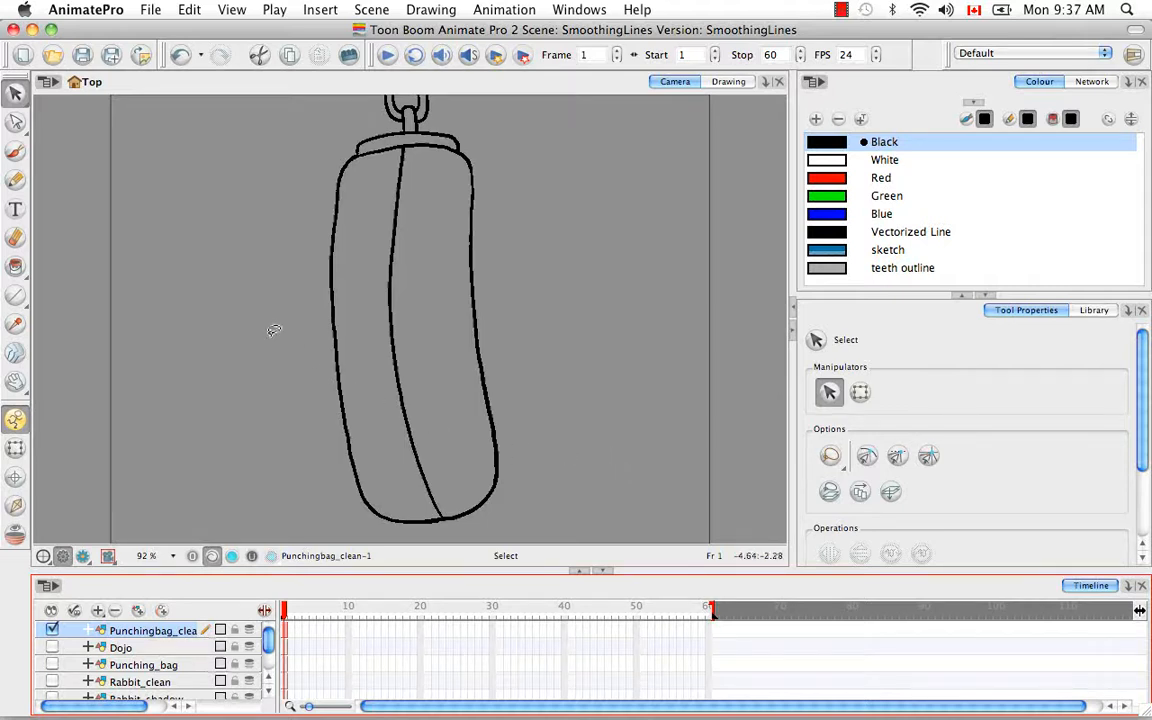
mouse_move(24, 128)
mouse_down()
mouse_move(113, 120)
mouse_move(228, 158)
mouse_up()
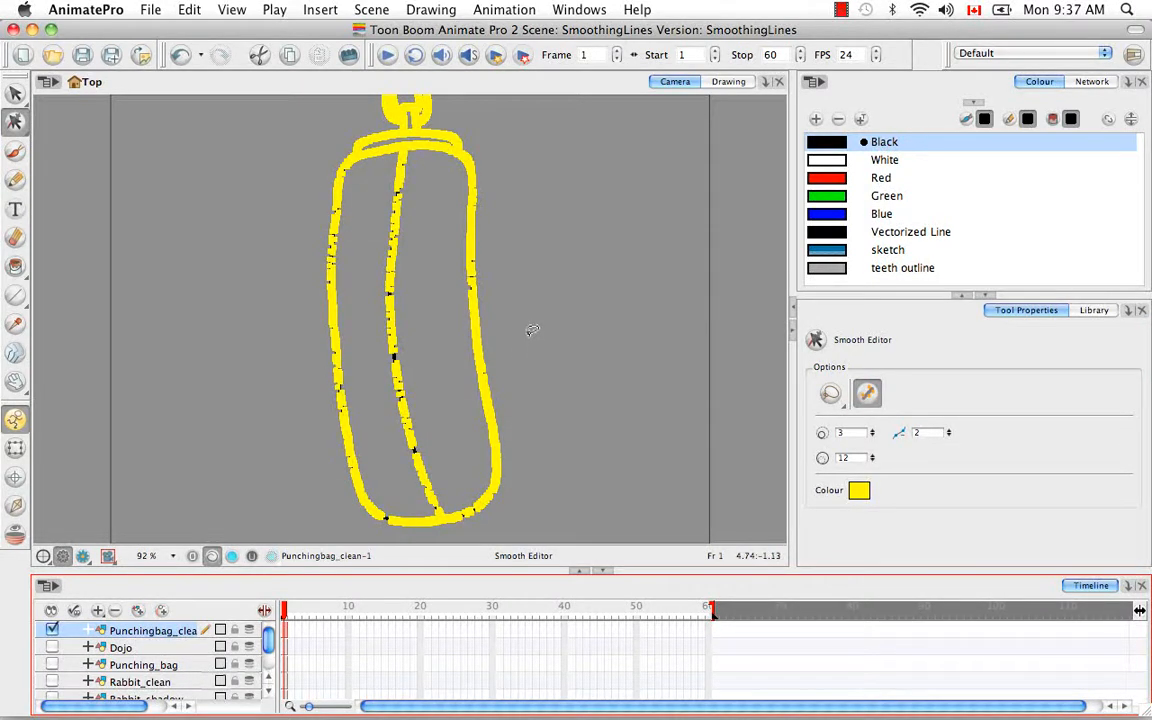
key(2)
key(2)
key(2)
key(2)
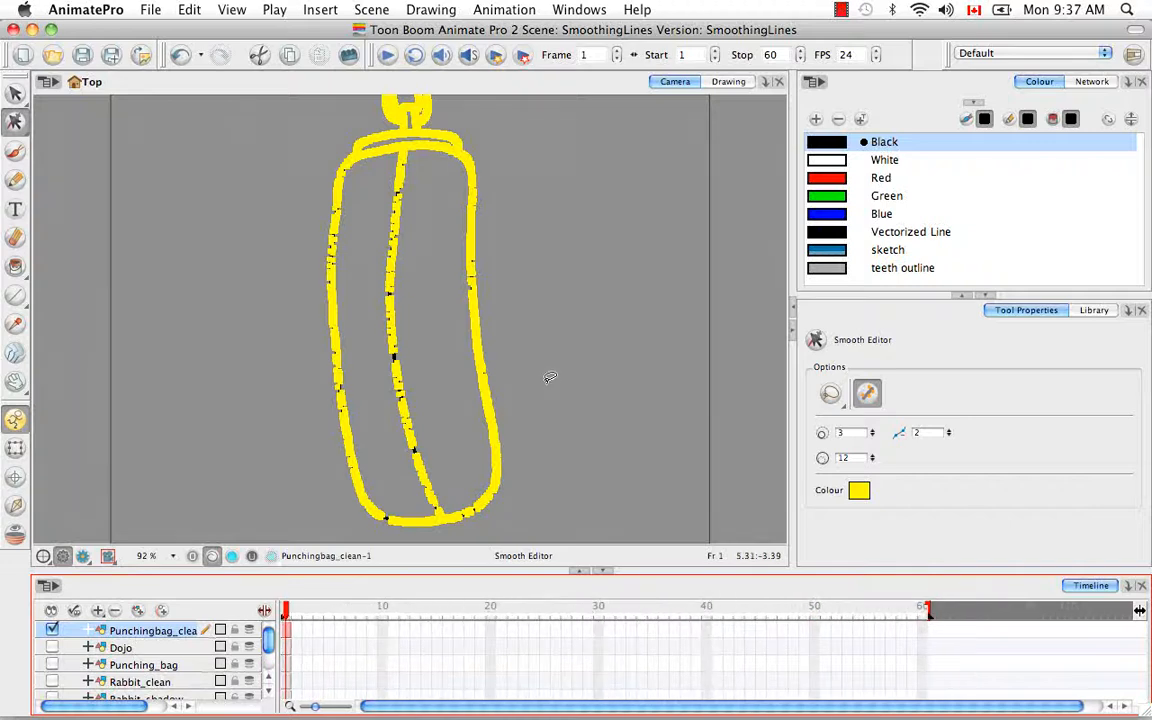
Step: Examine the control points along the bag's outline, seam, cap band and chain up close
click(535, 365)
key(2)
key(2)
key(2)
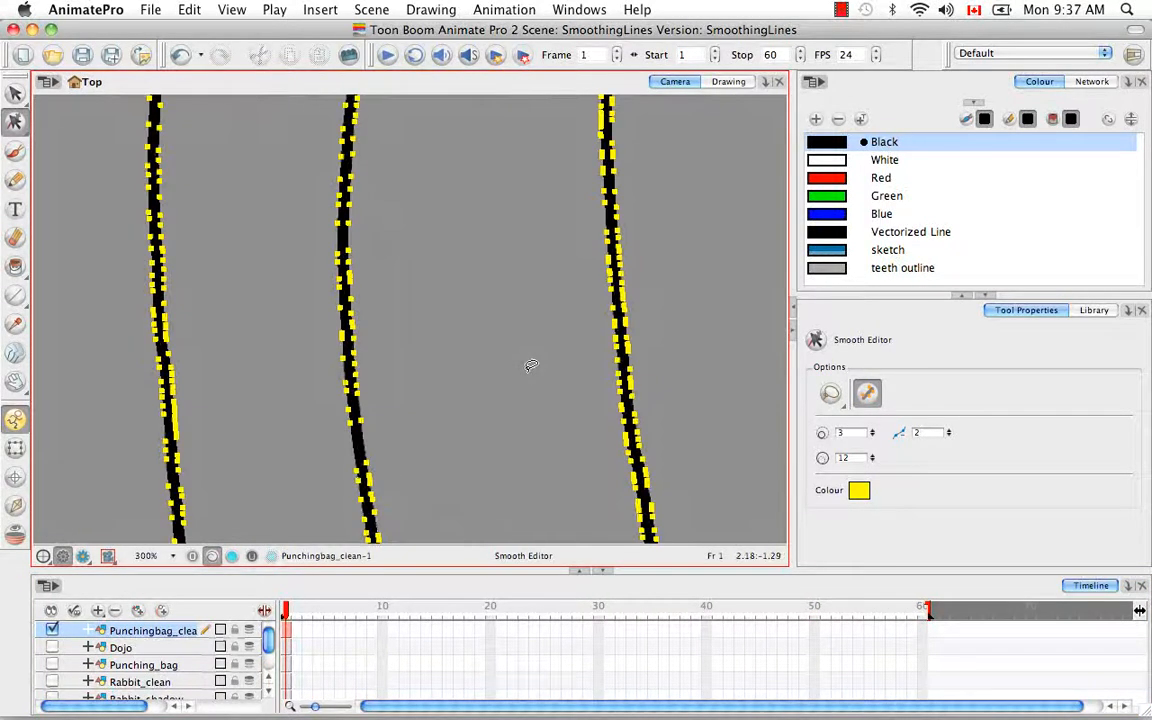
scroll(531, 366, up, 10)
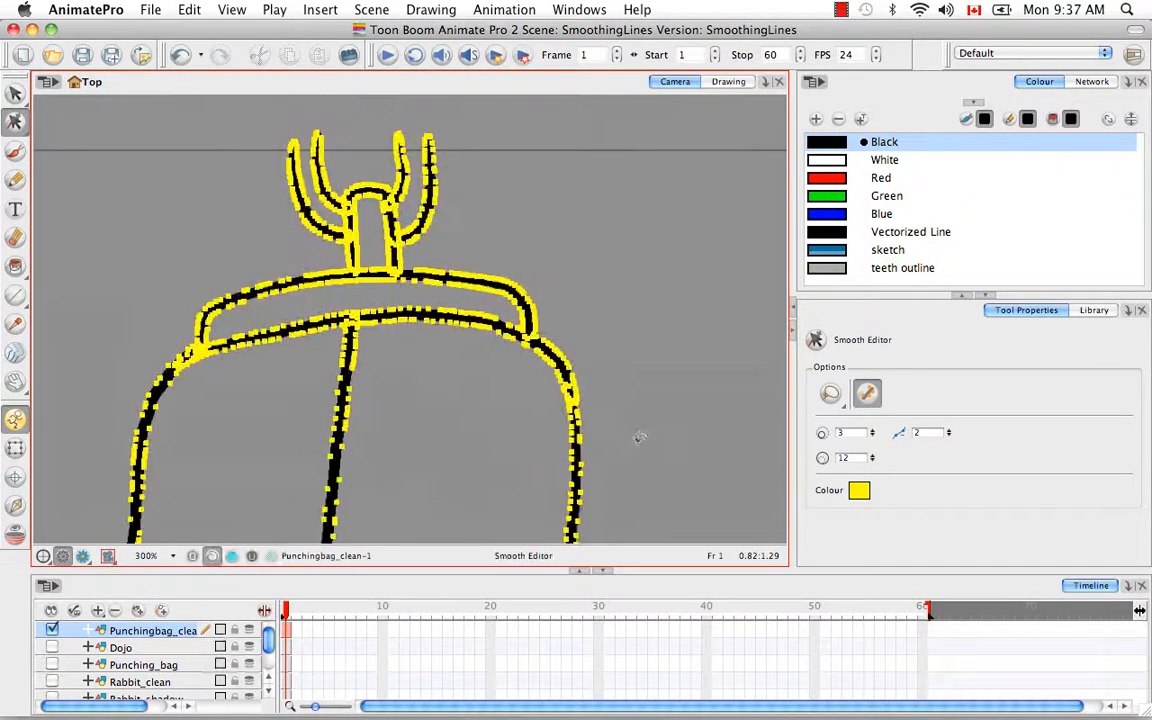
scroll(580, 403, down, 5)
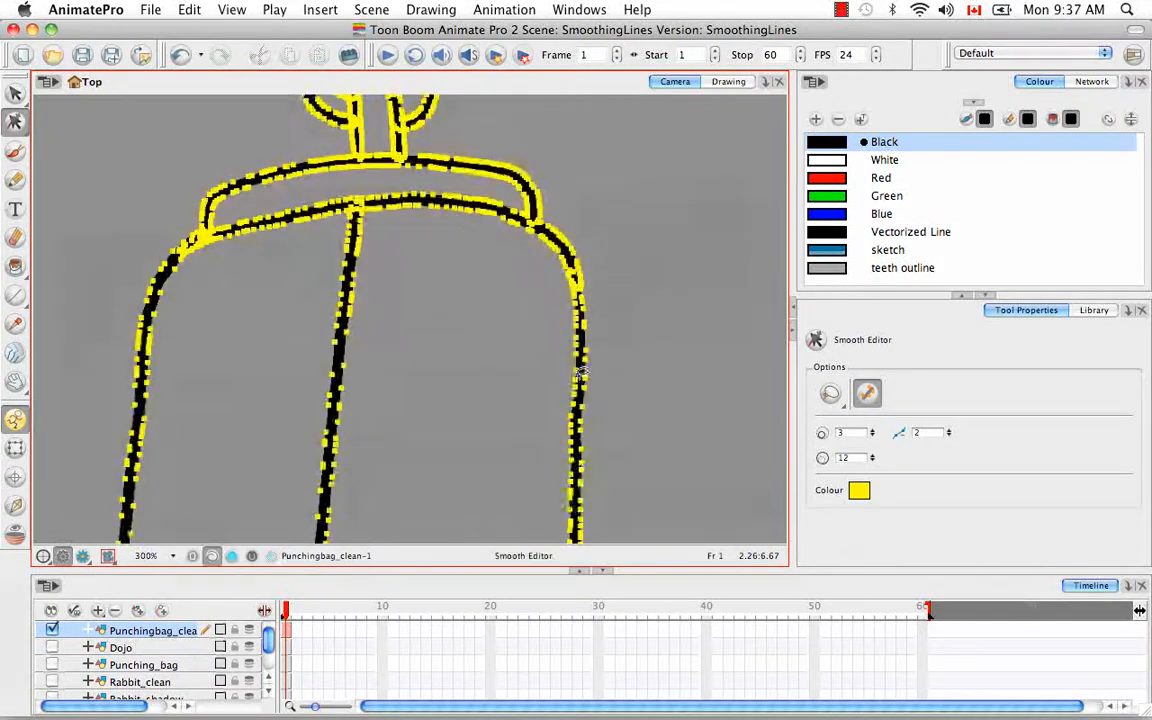
drag(541, 433, 620, 252)
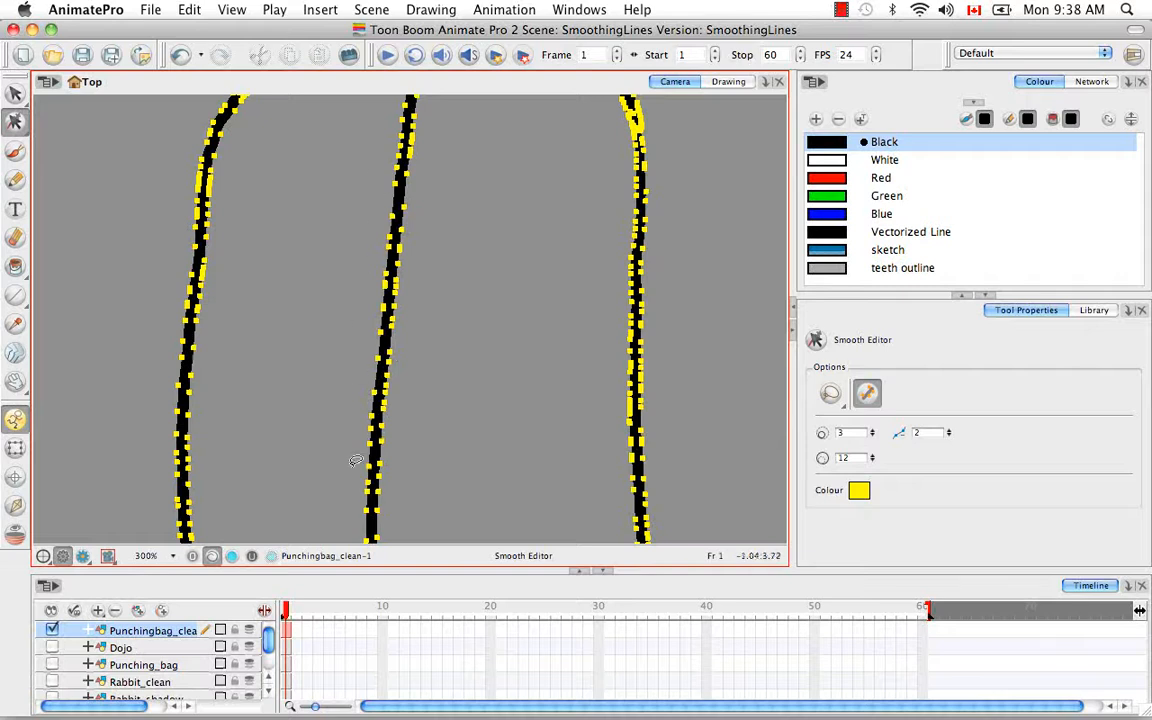
key(space)
drag(506, 532, 438, 384)
drag(463, 172, 458, 415)
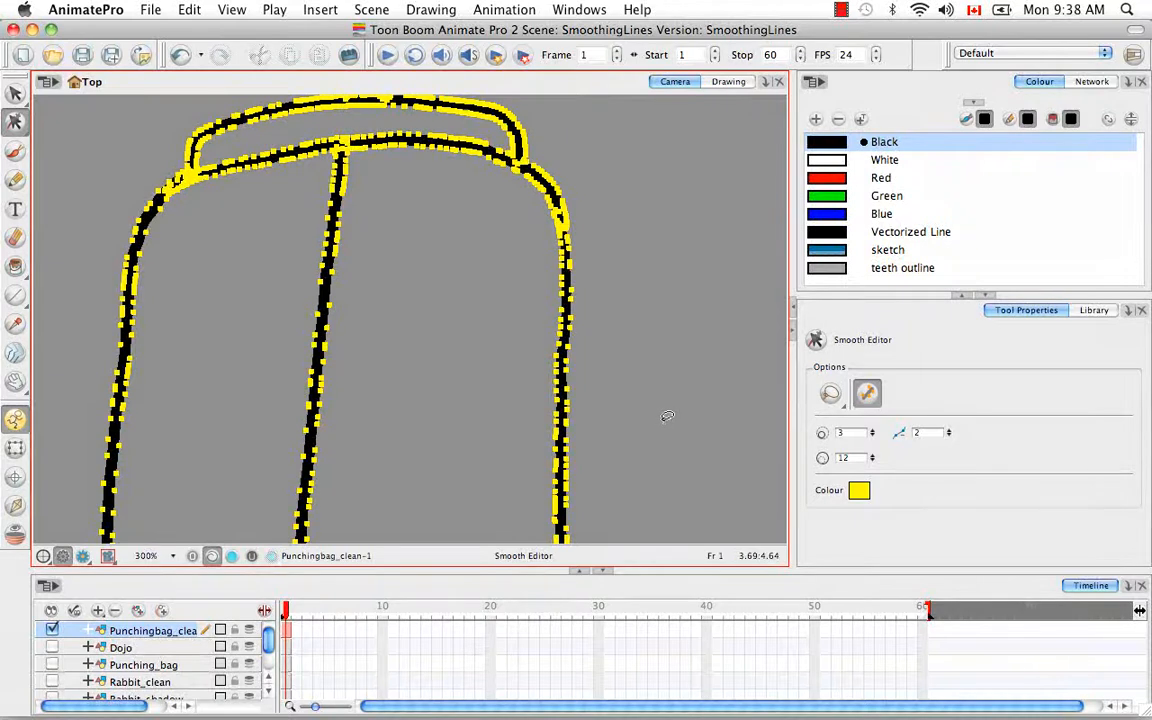
Step: Set the Smooth Editor to Brush mode with a minimum size of 17.5 and a maximum size of 26.2
click(830, 393)
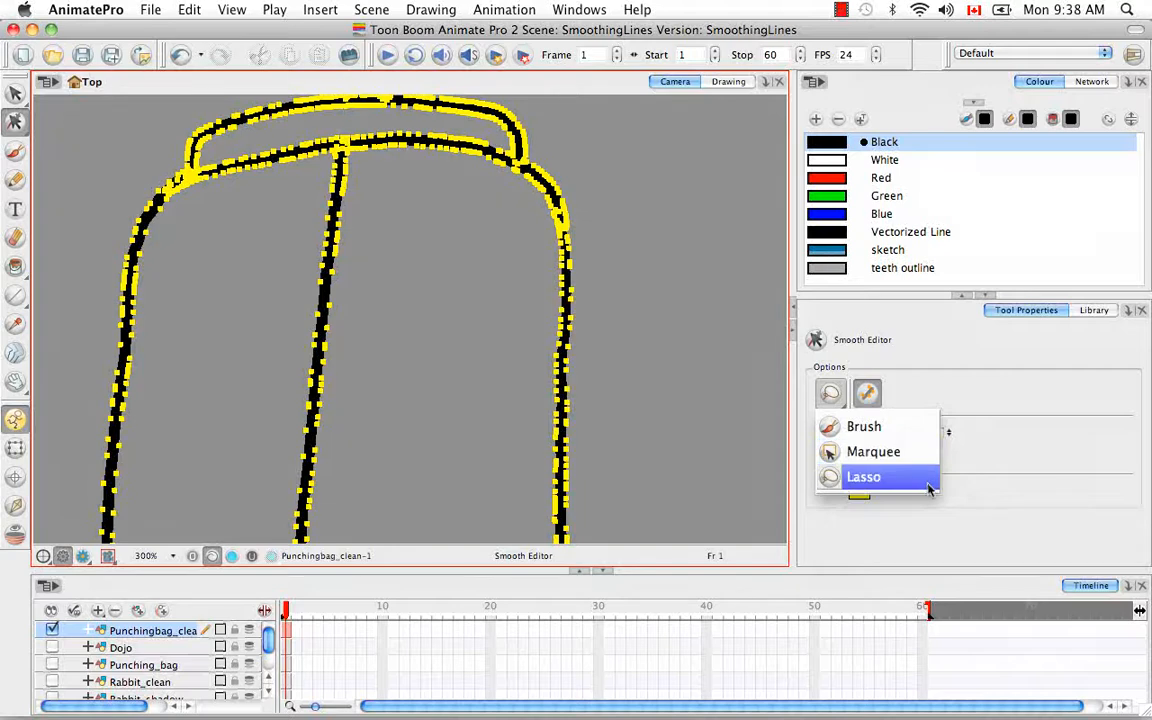
click(928, 430)
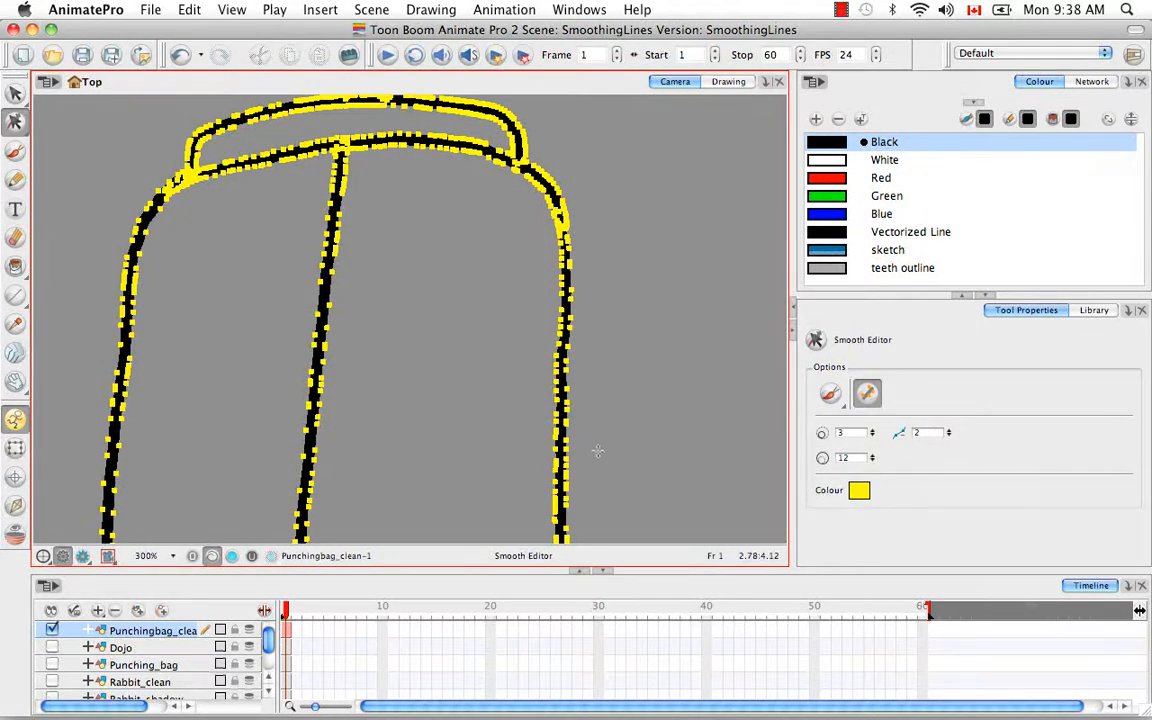
drag(667, 370, 542, 516)
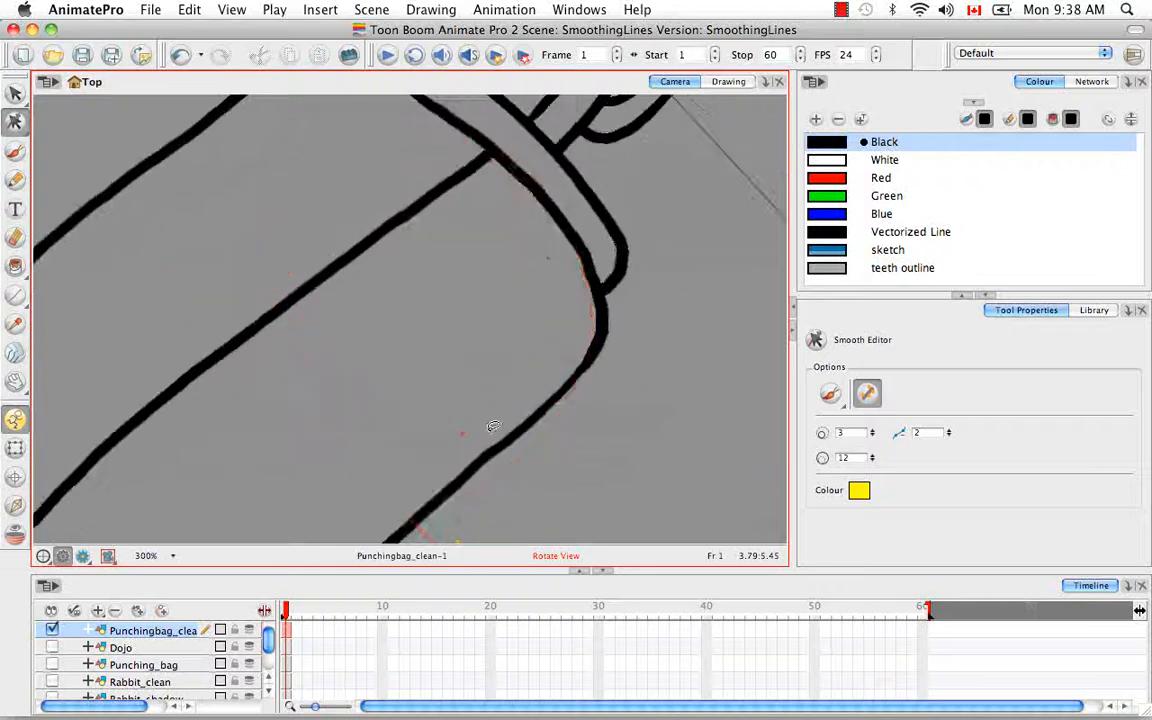
key(2)
key(2)
drag(491, 456, 425, 187)
mouse_move(630, 226)
mouse_down()
mouse_move(661, 440)
mouse_move(407, 374)
mouse_move(604, 279)
mouse_up()
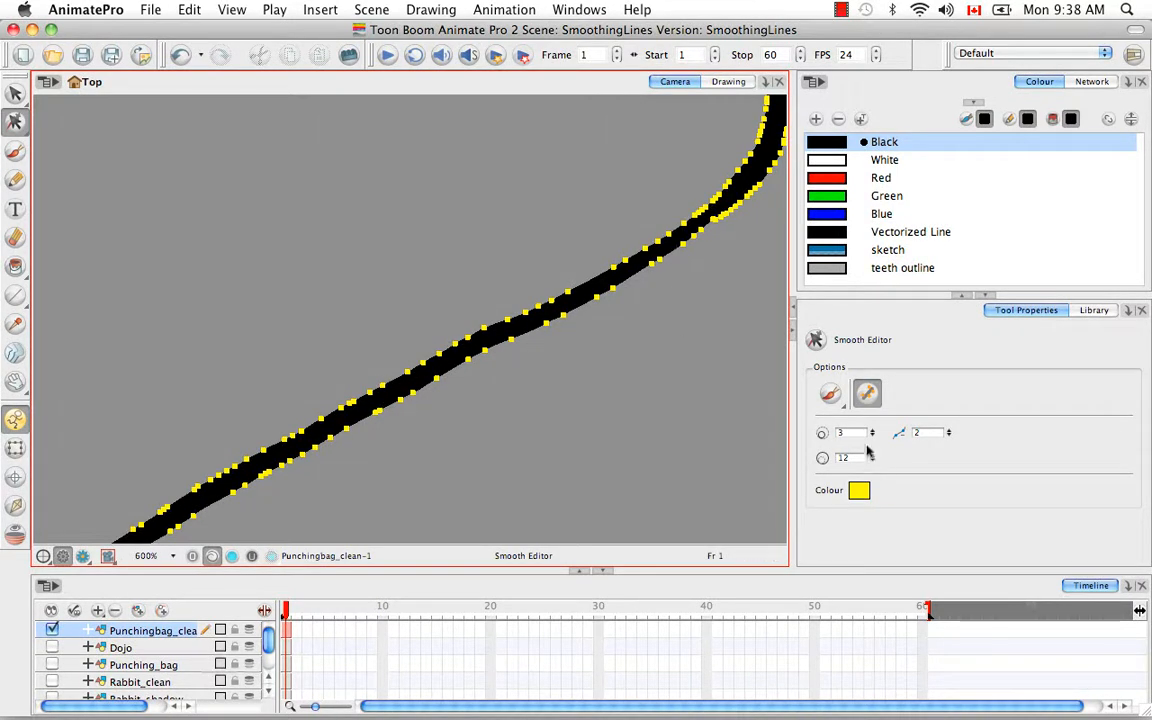
drag(874, 460, 872, 428)
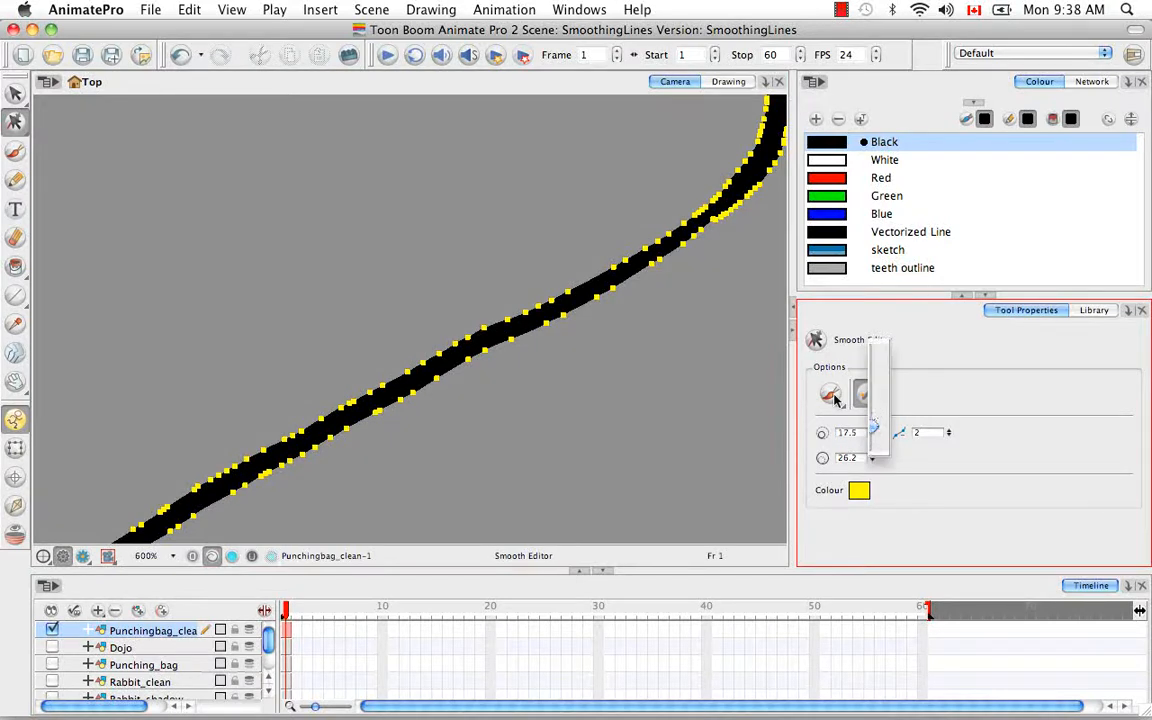
click(594, 399)
Step: Smooth the wobbly stretch of the bag's right side outline below the upper corner with repeated smoothing strokes
mouse_move(301, 450)
mouse_down()
mouse_move(671, 276)
mouse_move(417, 372)
mouse_move(602, 222)
mouse_up()
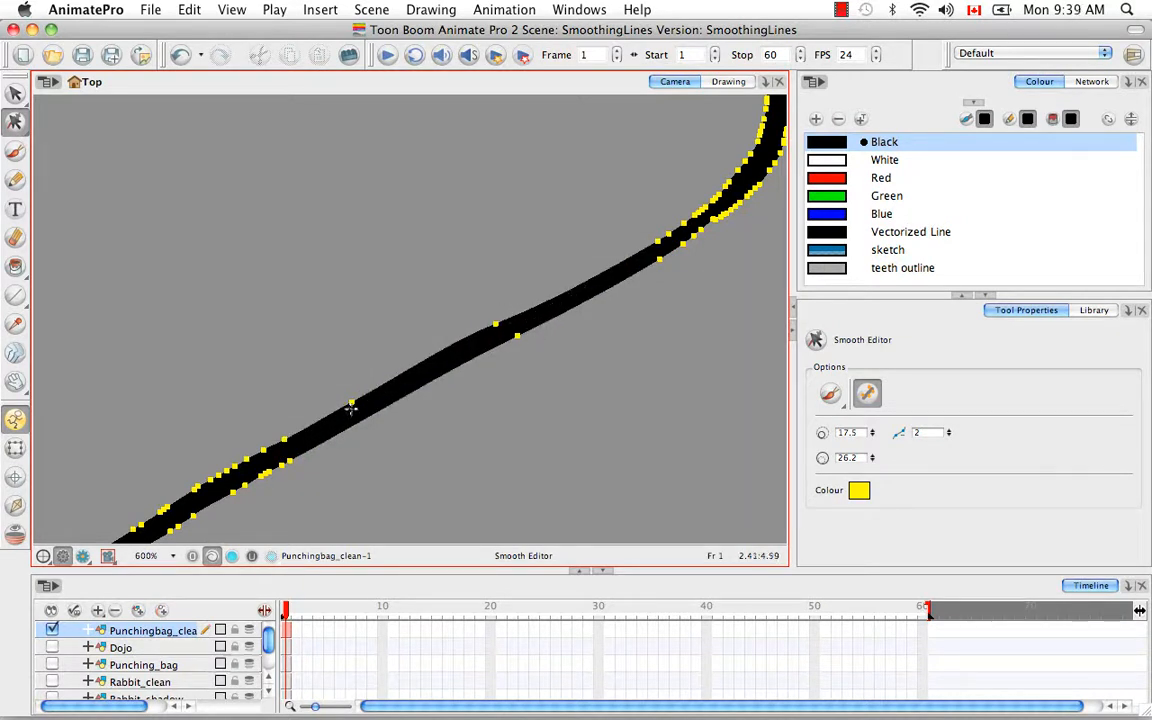
drag(310, 420, 532, 318)
mouse_move(339, 424)
mouse_down()
mouse_move(627, 256)
mouse_move(600, 232)
mouse_up()
Step: Raise the smoothness to 6 and smooth the bag's upper right corner up to the cap band
drag(623, 362, 514, 450)
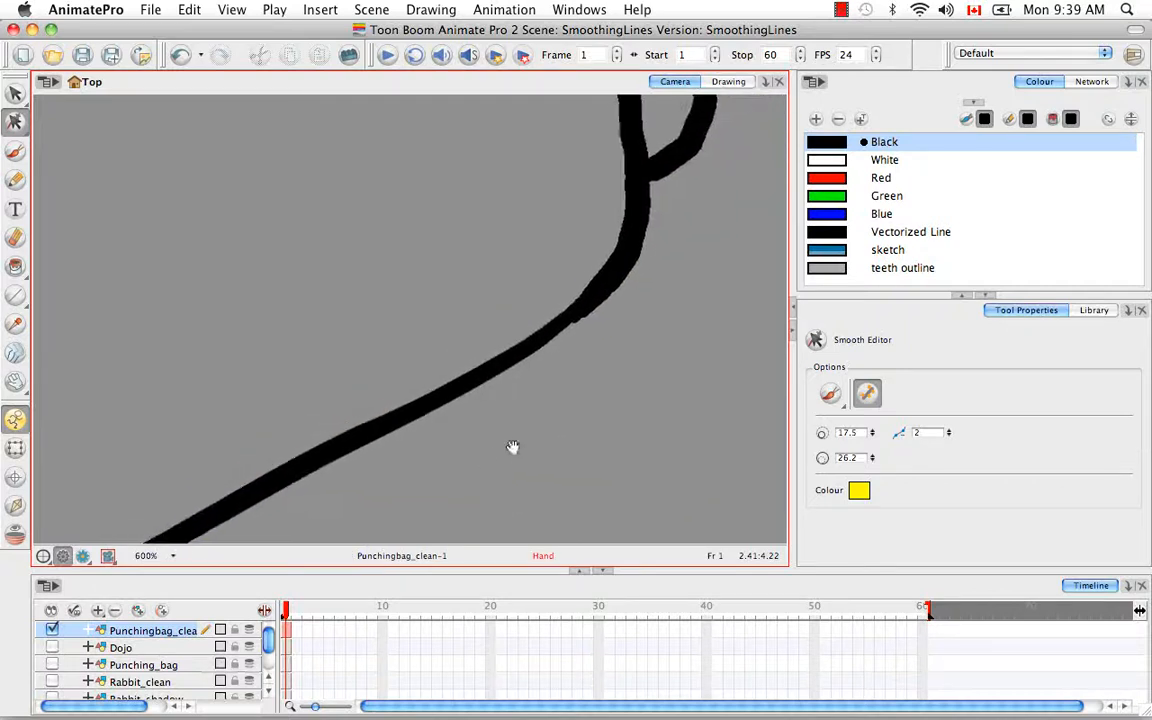
click(950, 434)
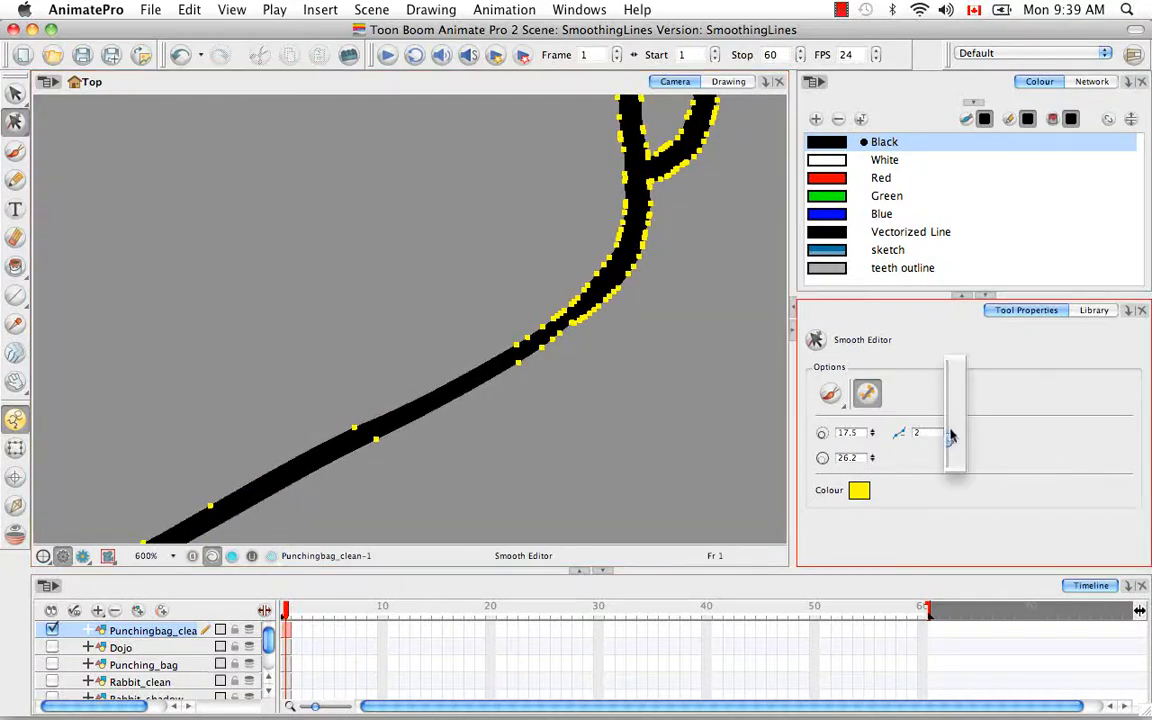
drag(950, 434, 951, 408)
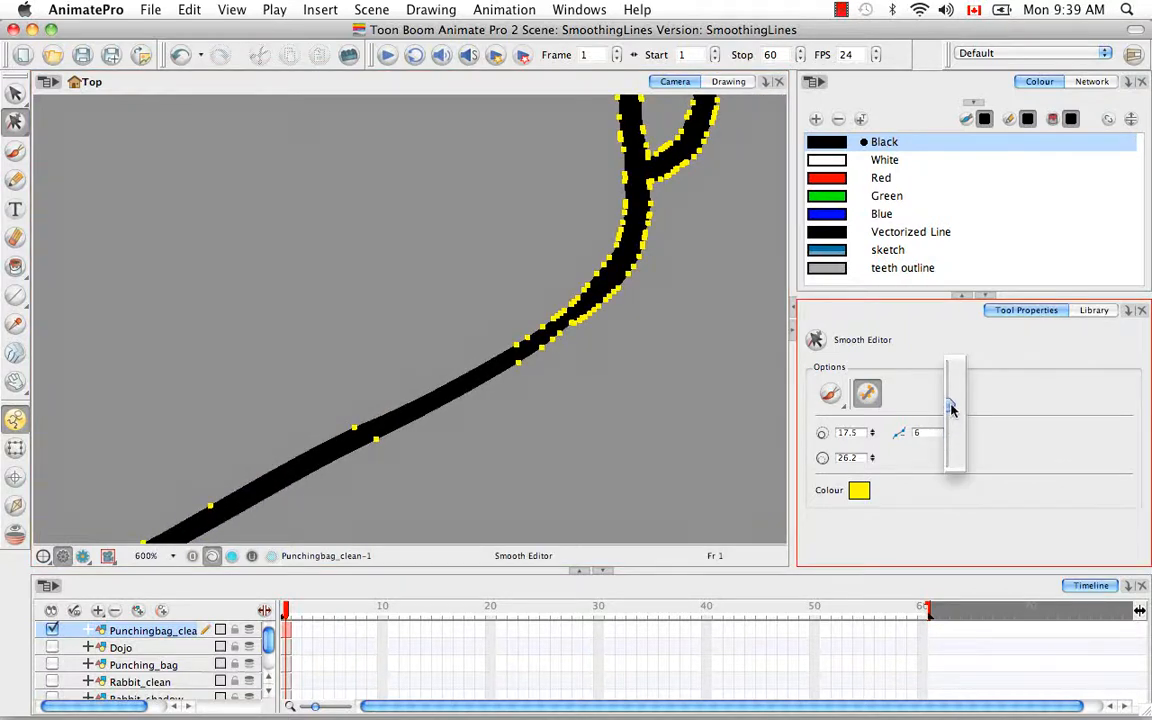
click(615, 389)
drag(612, 380, 538, 475)
mouse_move(408, 465)
mouse_down()
mouse_move(536, 361)
mouse_move(548, 296)
mouse_up()
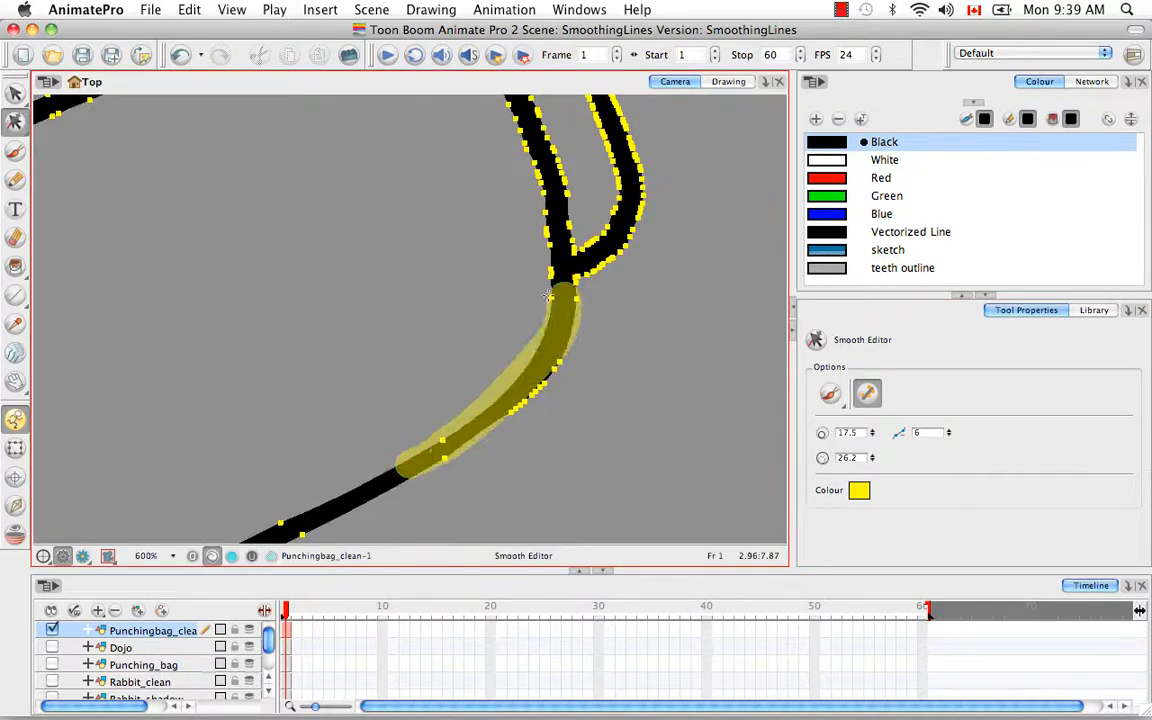
mouse_move(431, 472)
mouse_down()
mouse_move(502, 423)
mouse_move(587, 299)
mouse_up()
Step: Switch the Smooth Editor to Marquee mode and smooth the outer edge of the cap band's right corner
mouse_move(660, 385)
alt+super+mouse_down()
mouse_move(419, 249)
mouse_move(757, 402)
alt+super+mouse_up()
click(840, 399)
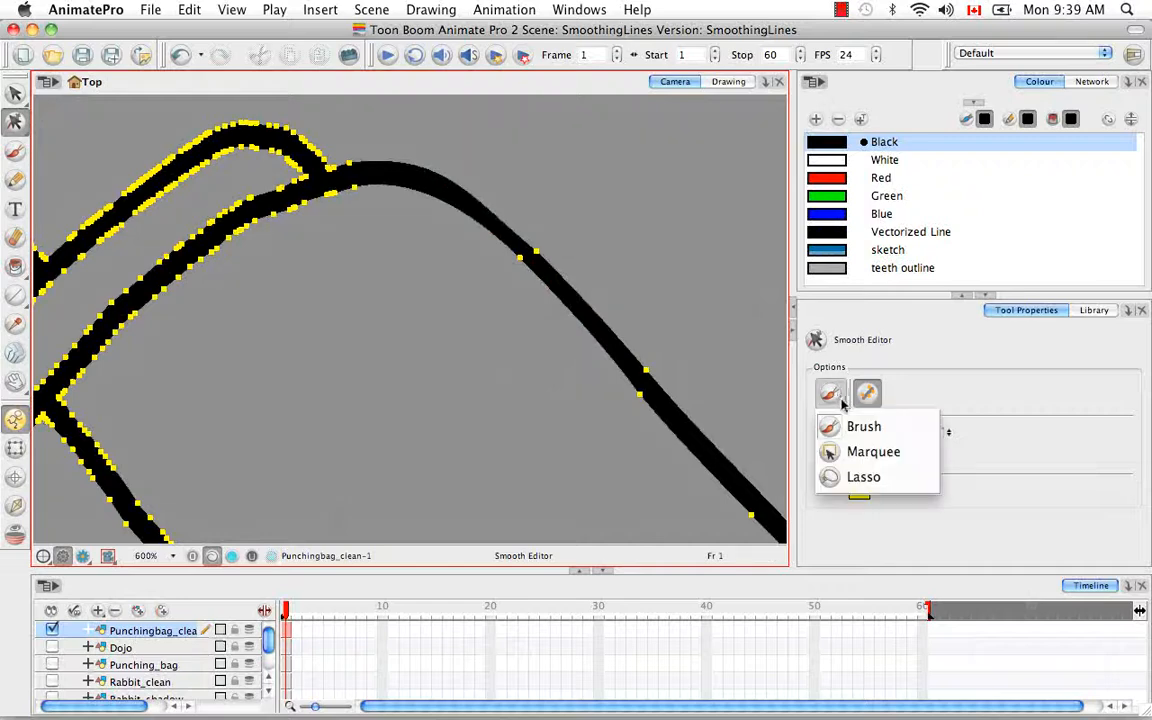
click(861, 452)
drag(334, 373, 532, 506)
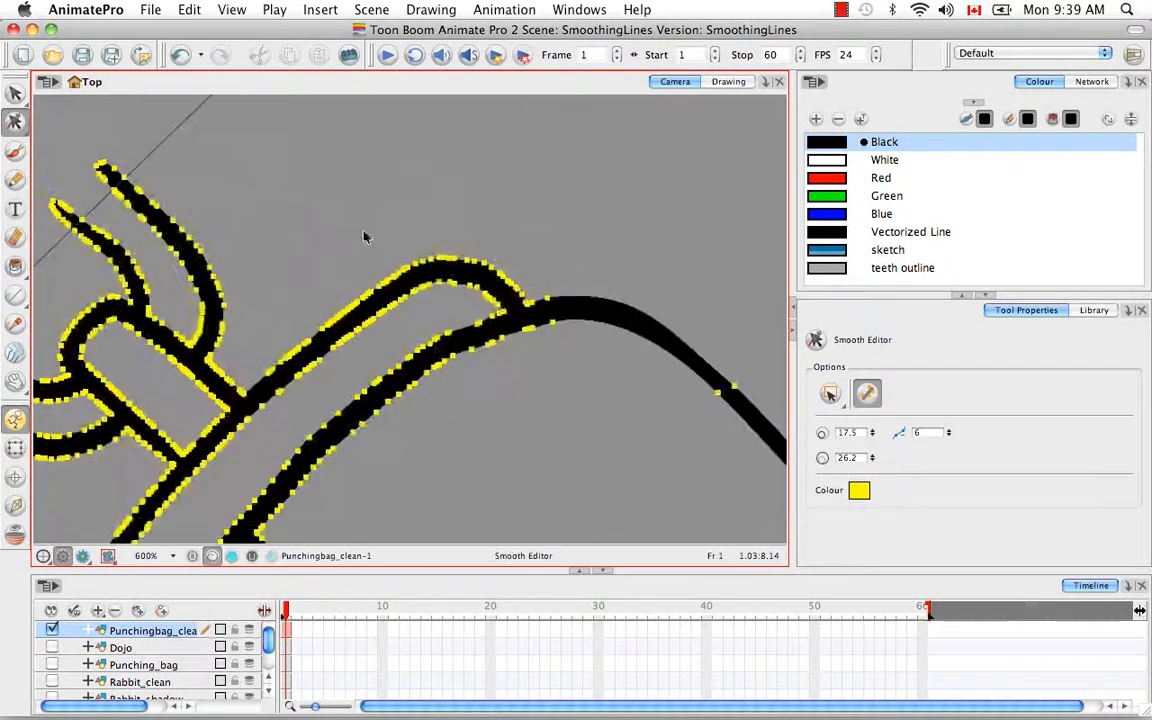
drag(298, 219, 545, 298)
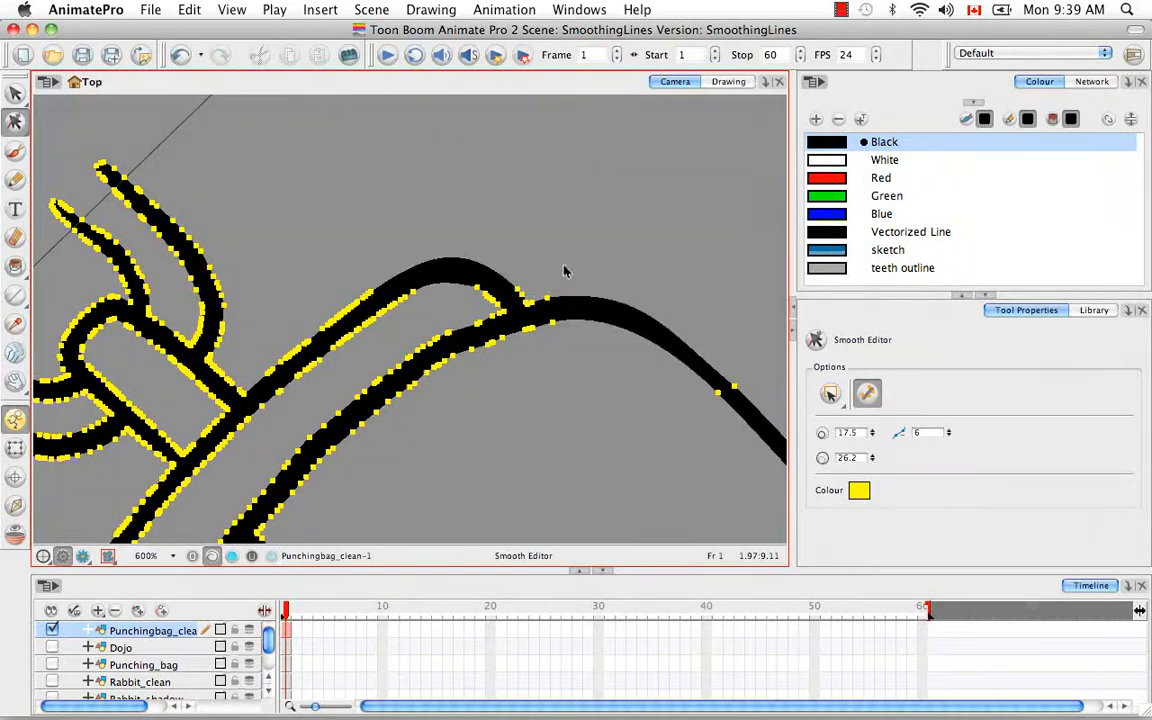
Step: Smooth the lower edge of the cap band between the vertical seam and the band's right corner with marquee selections
drag(612, 409, 417, 453)
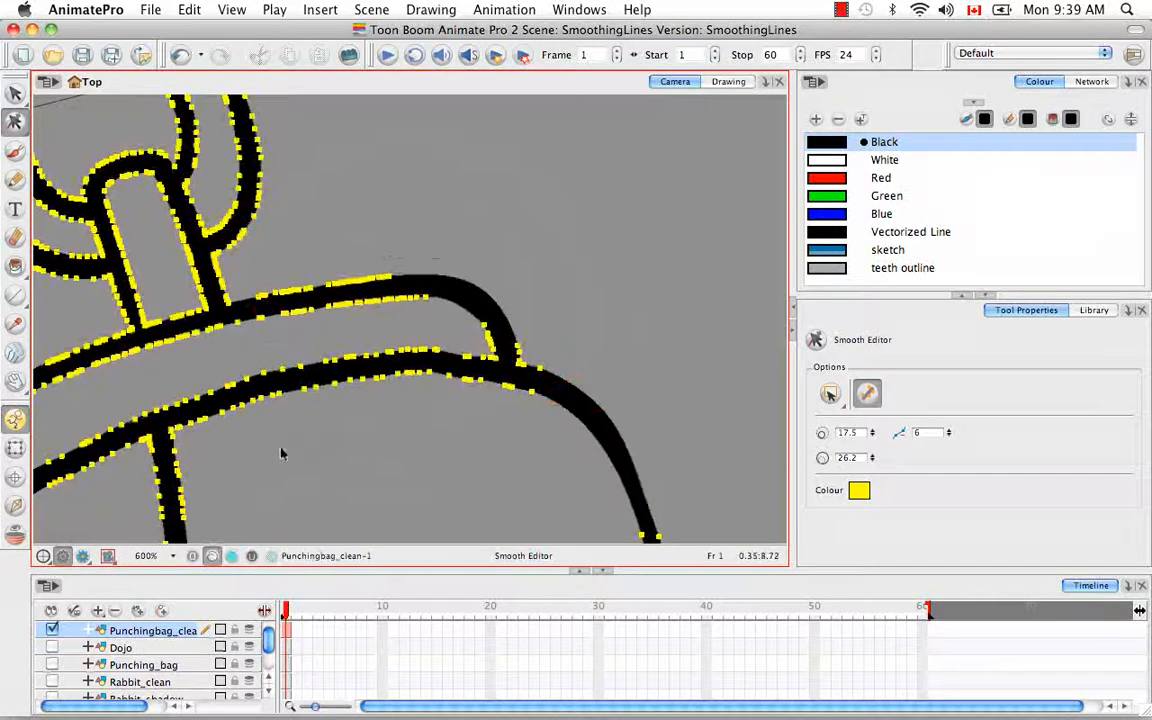
drag(268, 457, 422, 324)
drag(417, 450, 528, 324)
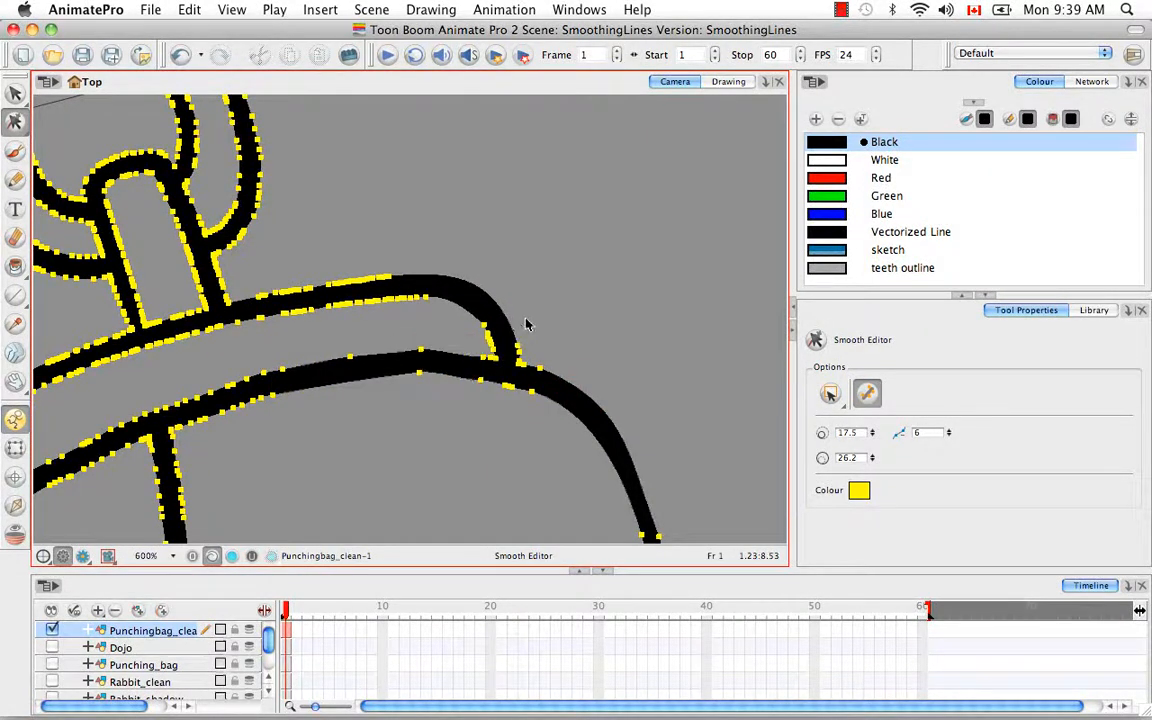
Step: Switch the Smooth Editor to Lasso mode and smooth the cap band's upper edge to the right of the strap
click(830, 394)
click(857, 478)
key(space)
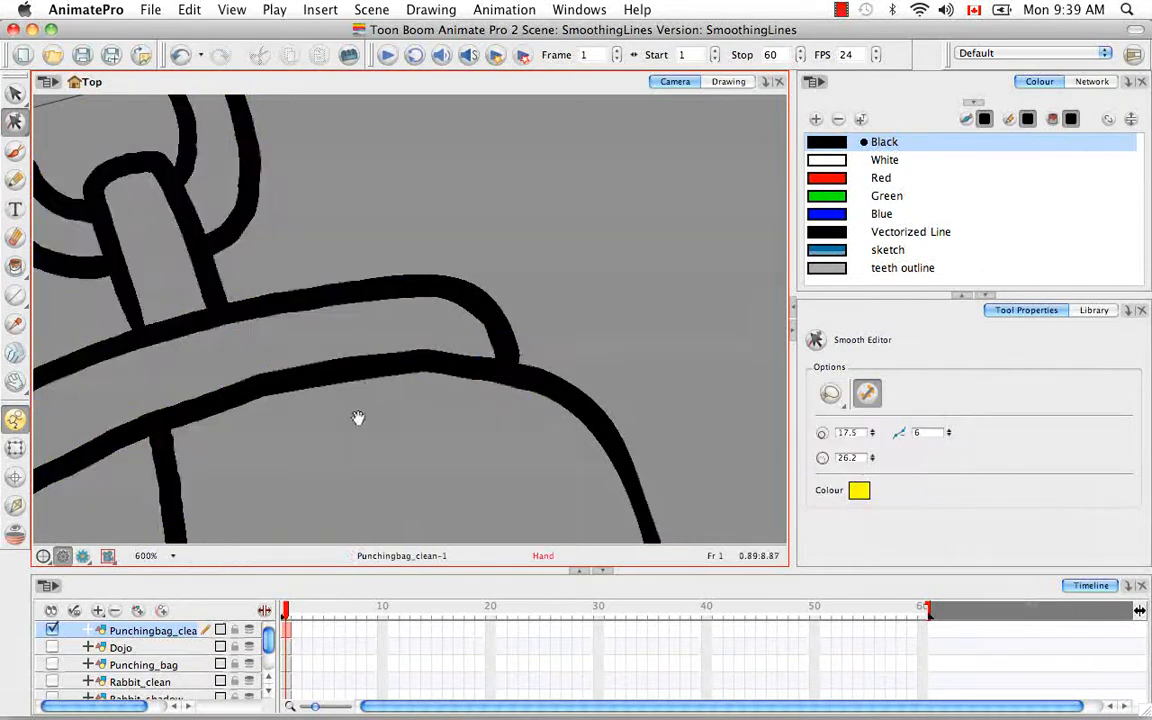
drag(357, 419, 586, 426)
mouse_move(618, 242)
mouse_down()
mouse_move(482, 331)
mouse_move(655, 280)
mouse_move(625, 250)
mouse_up()
key(space)
drag(527, 337, 645, 222)
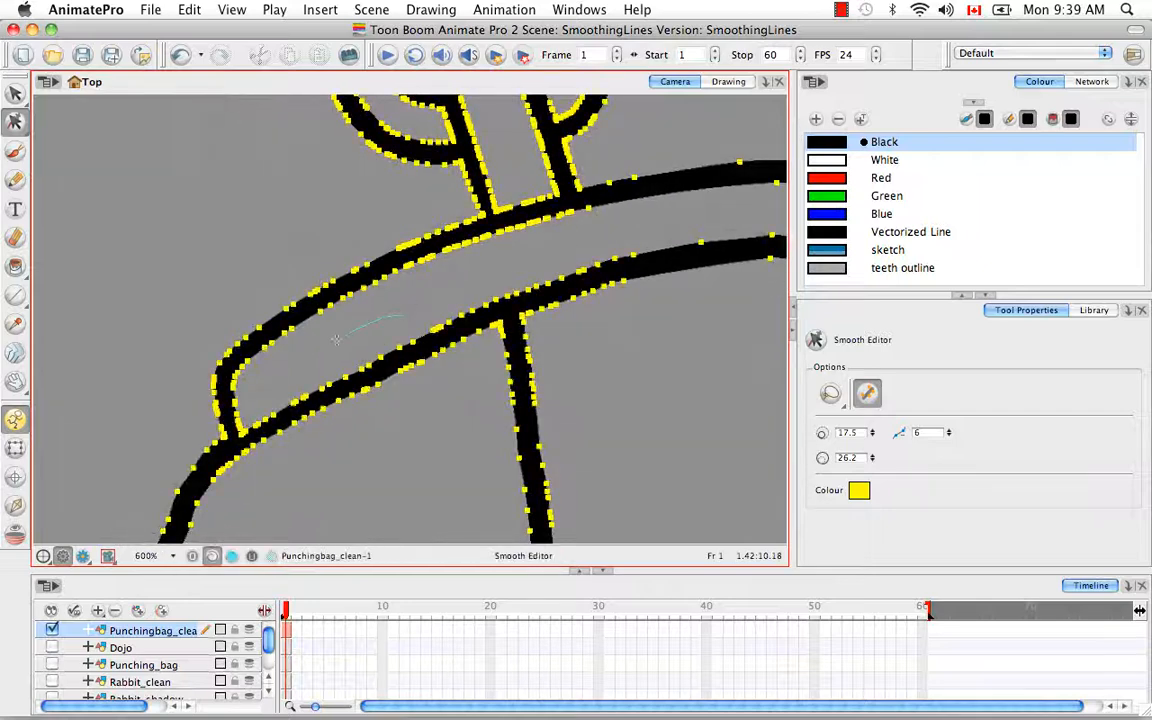
Step: Lasso and smooth the cap band's lower edge on the left of the vertical seam and just right of it
mouse_move(258, 408)
mouse_down()
mouse_move(440, 390)
mouse_move(415, 300)
mouse_move(405, 315)
mouse_up()
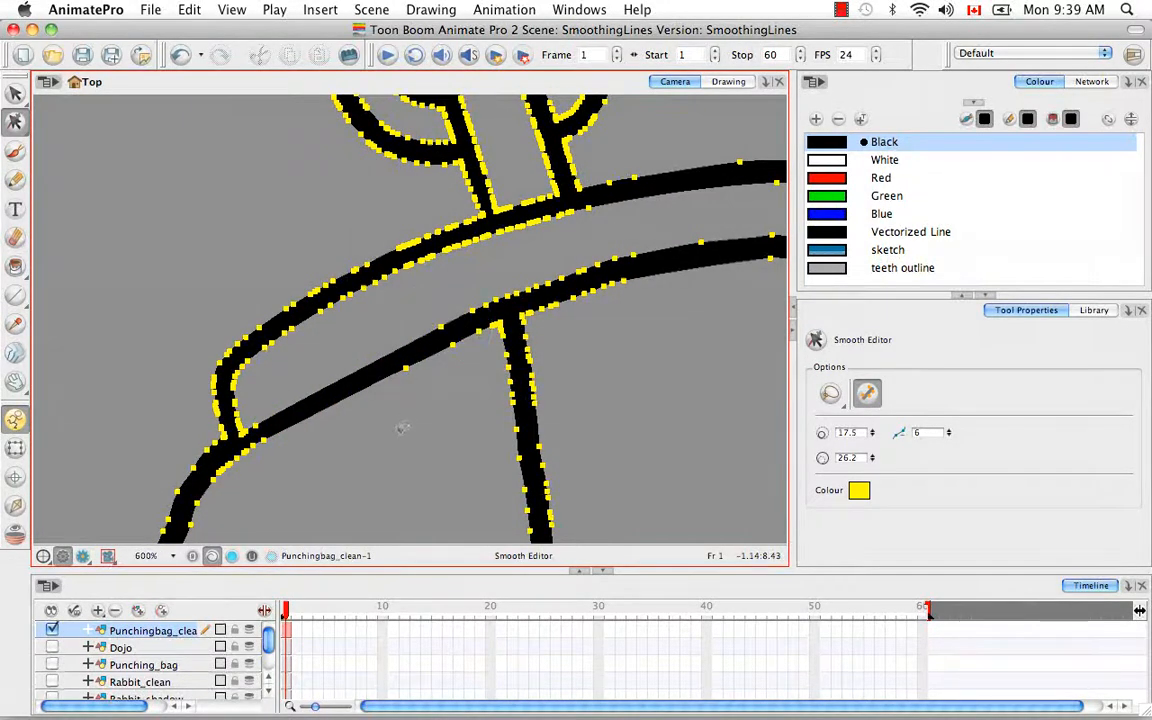
drag(402, 424, 347, 476)
drag(559, 445, 538, 366)
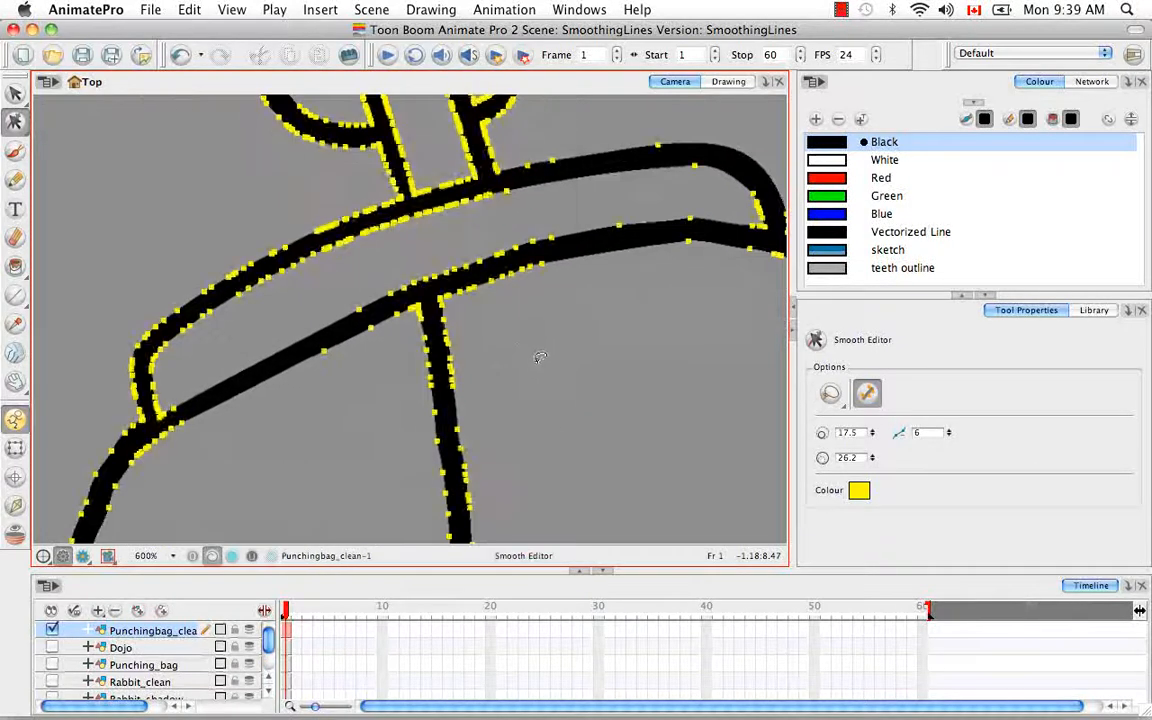
mouse_move(554, 220)
mouse_down()
mouse_move(468, 268)
mouse_move(566, 226)
mouse_up()
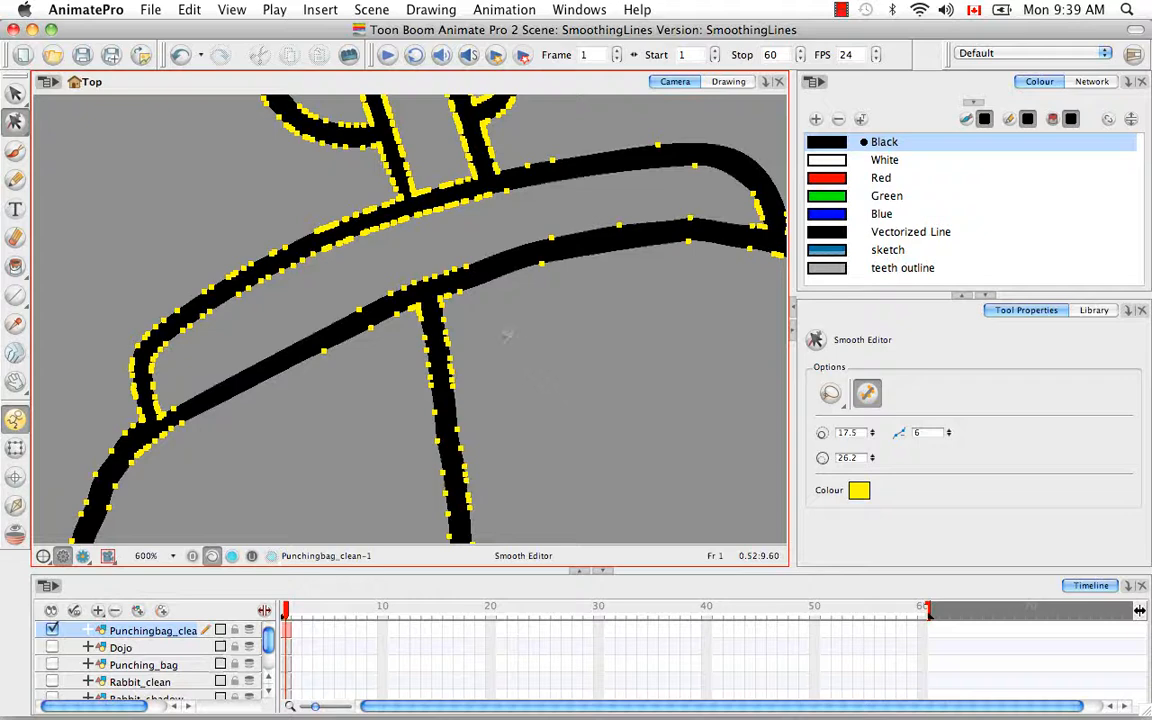
drag(566, 355, 511, 417)
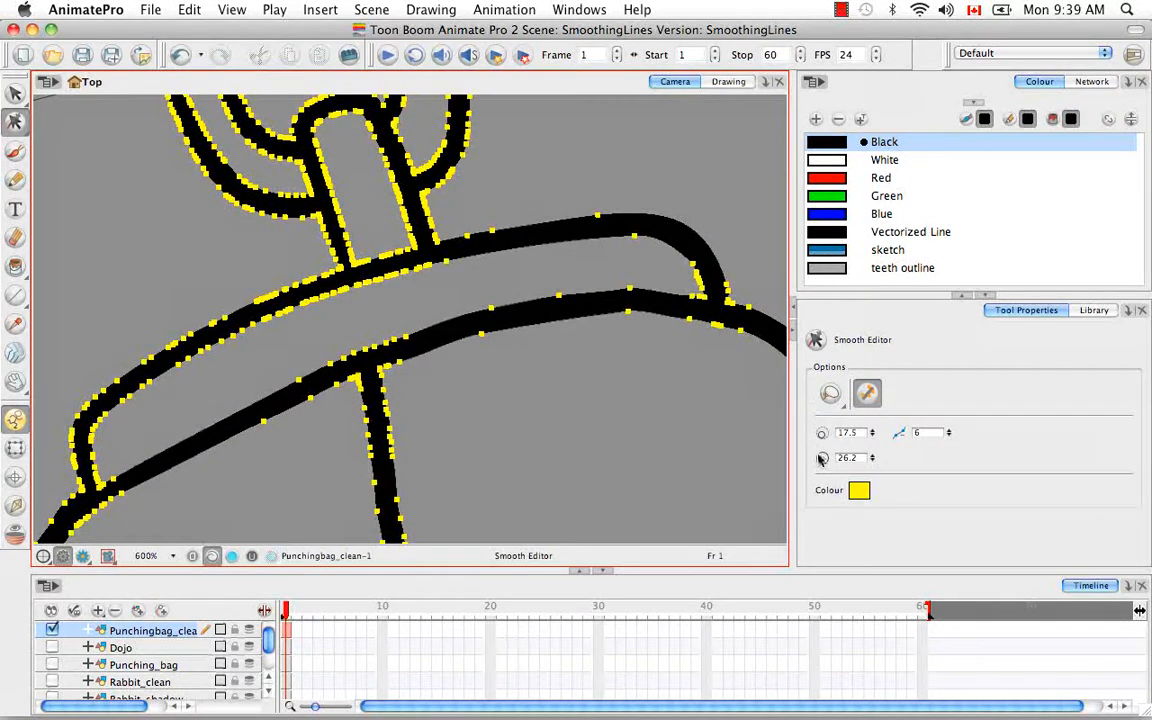
Step: Toggle the display of the contour control points off and on to inspect the smoothed lines
click(869, 400)
click(868, 400)
click(868, 398)
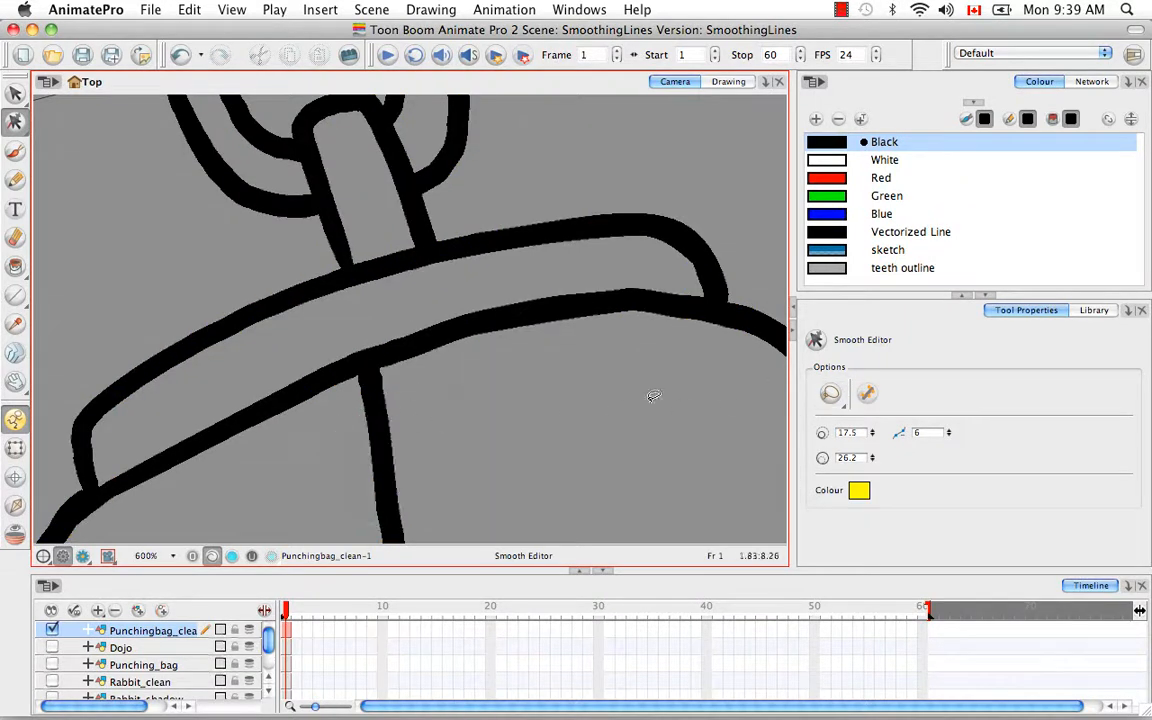
click(868, 394)
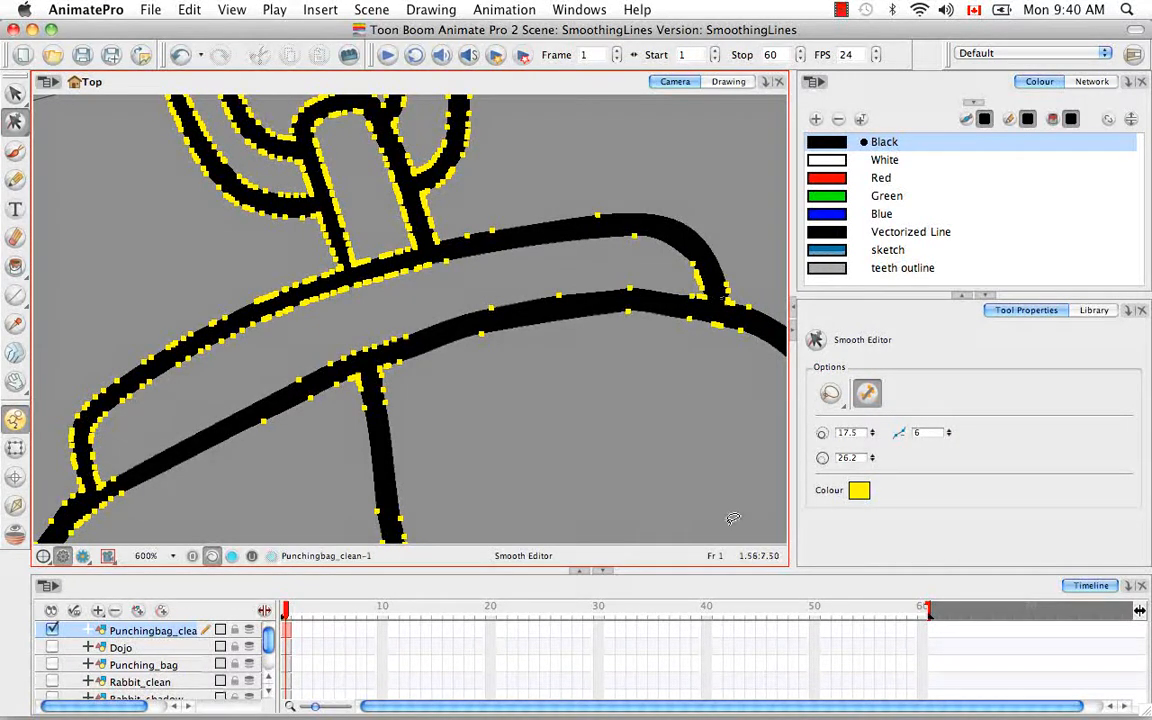
Step: Change the contour control points' colour to light red and hide the points on the punching bag
click(859, 491)
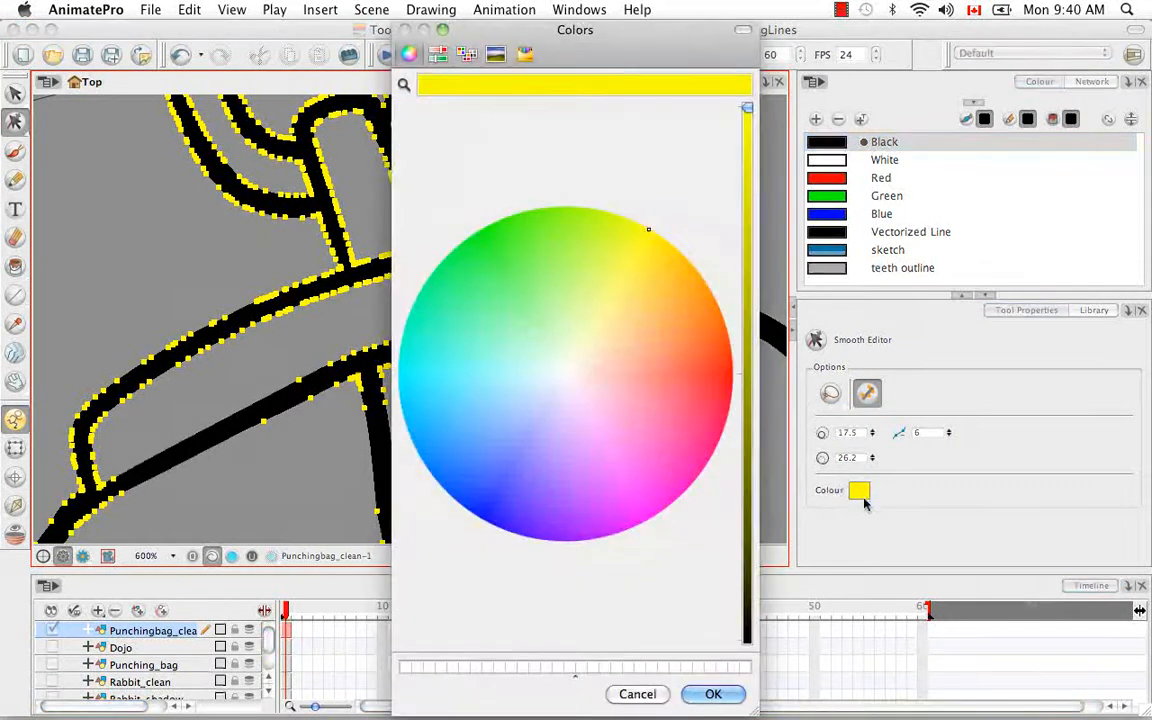
drag(662, 342, 703, 388)
click(713, 694)
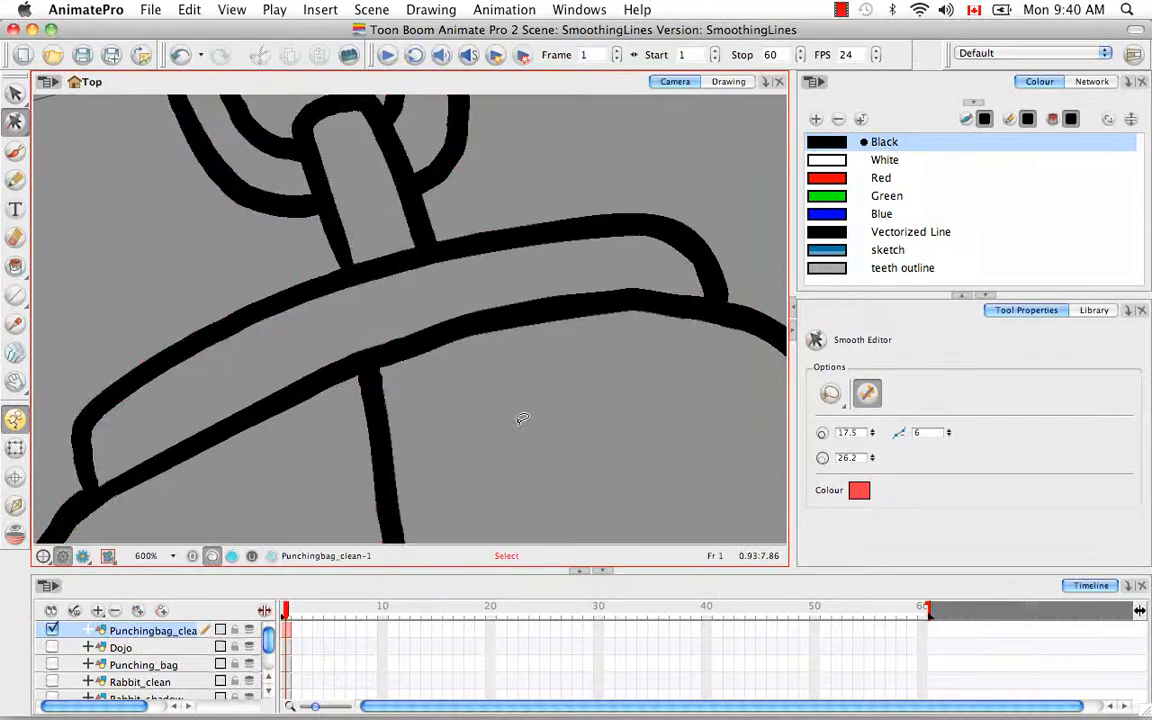
key(shift+m)
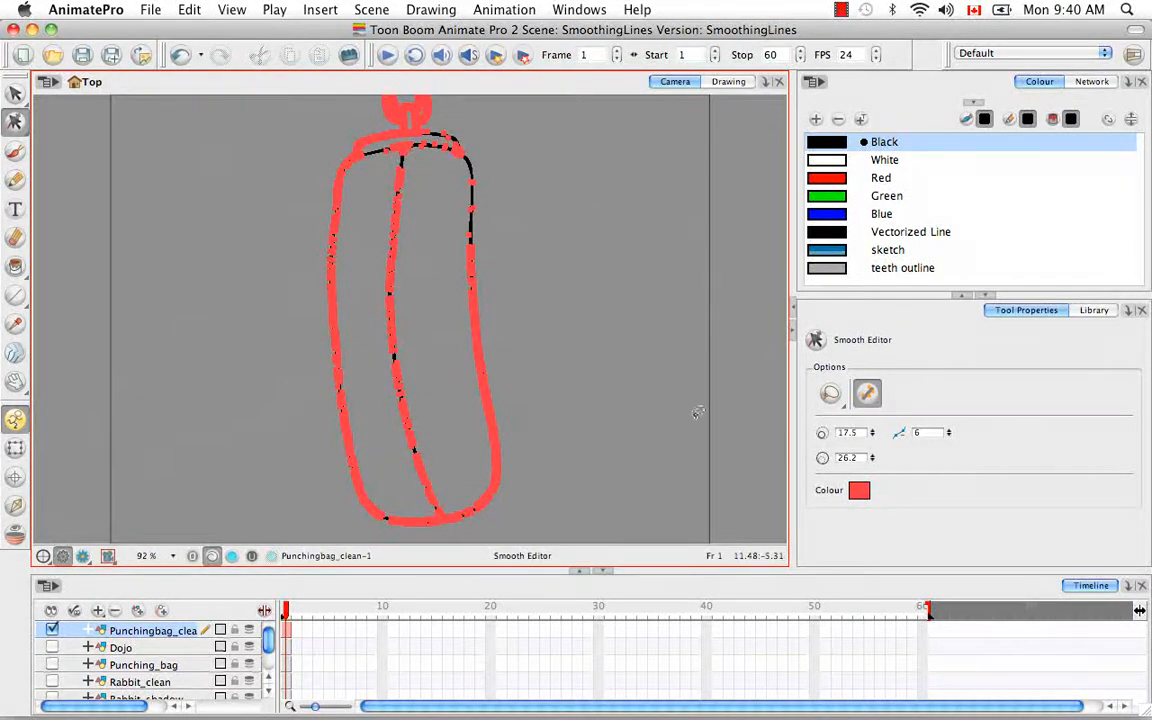
click(867, 393)
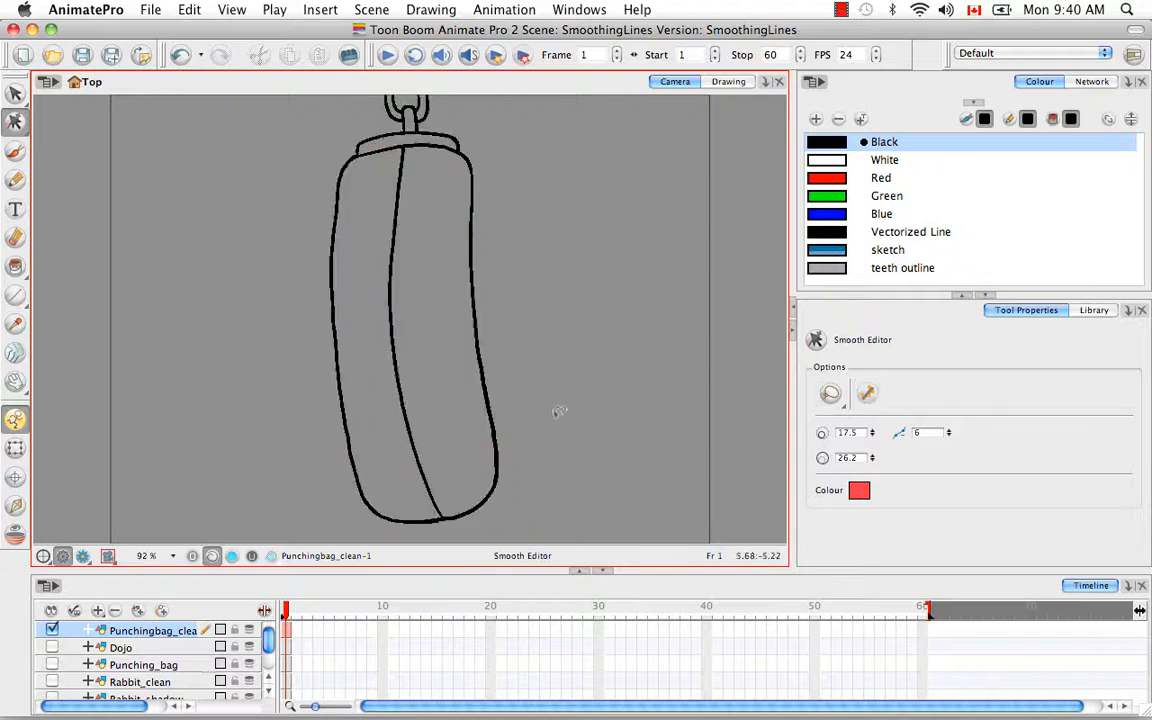